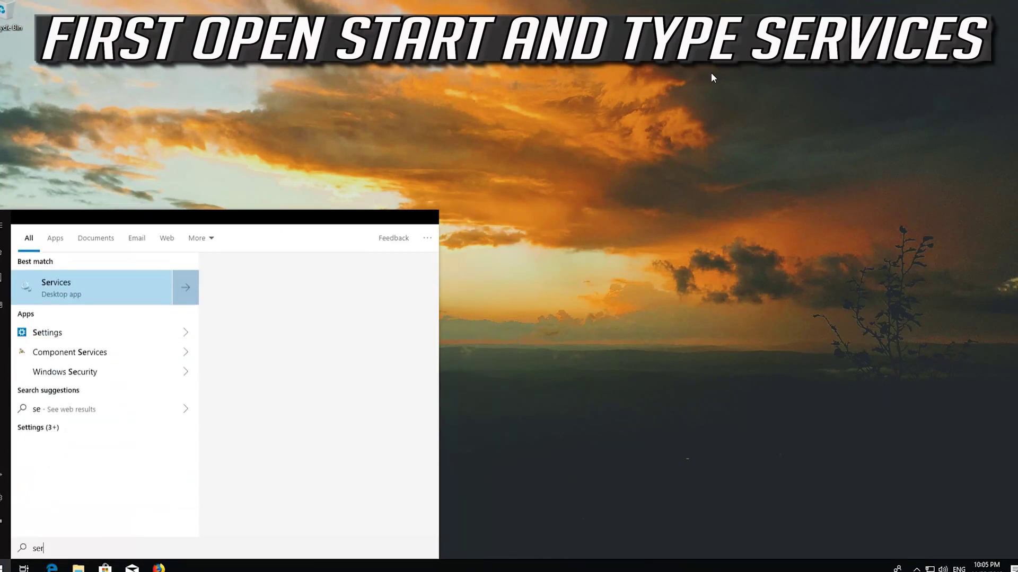
- Search the Start menu for 'services' and launch the Services desktop app
text(es)
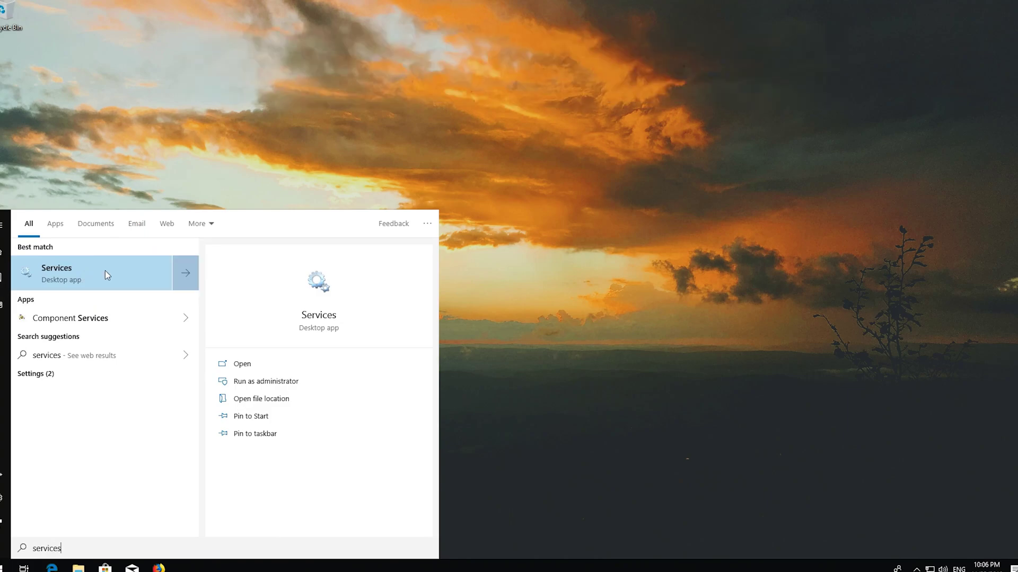
click(105, 272)
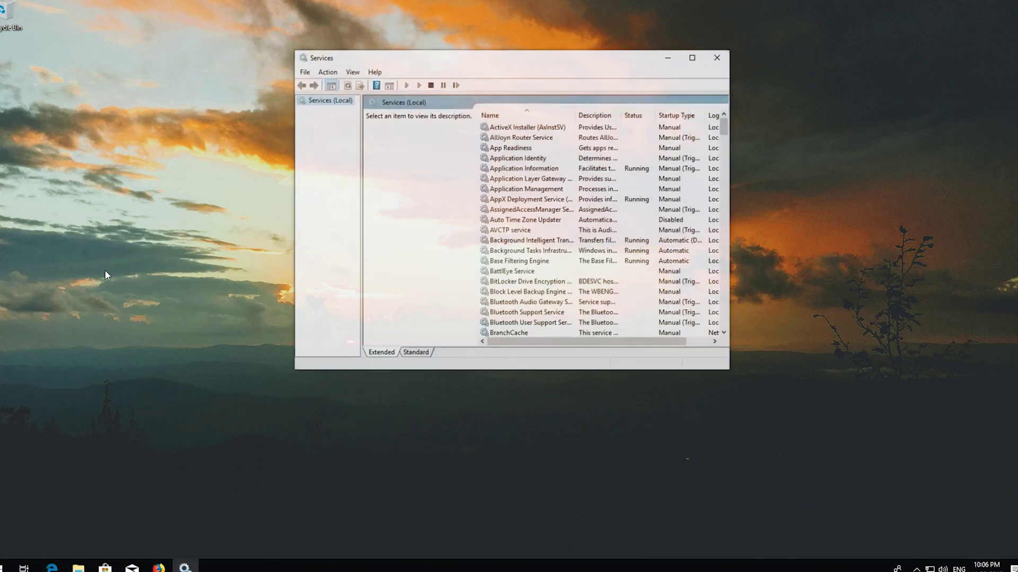
- Scroll down to the Windows Update service and bring up its Properties dialog
click(508, 230)
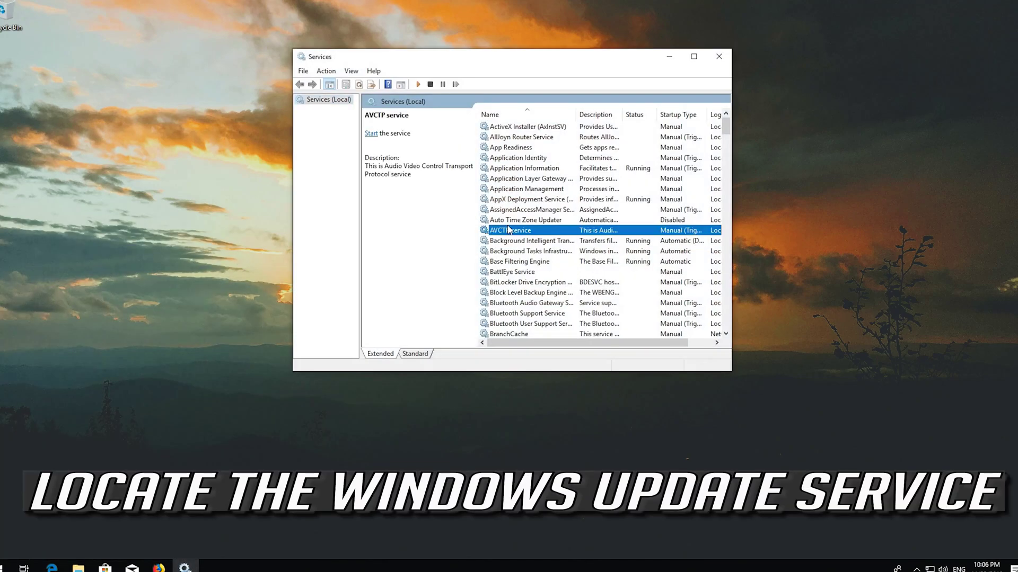
scroll(509, 230, down, 8)
scroll(508, 230, down, 20)
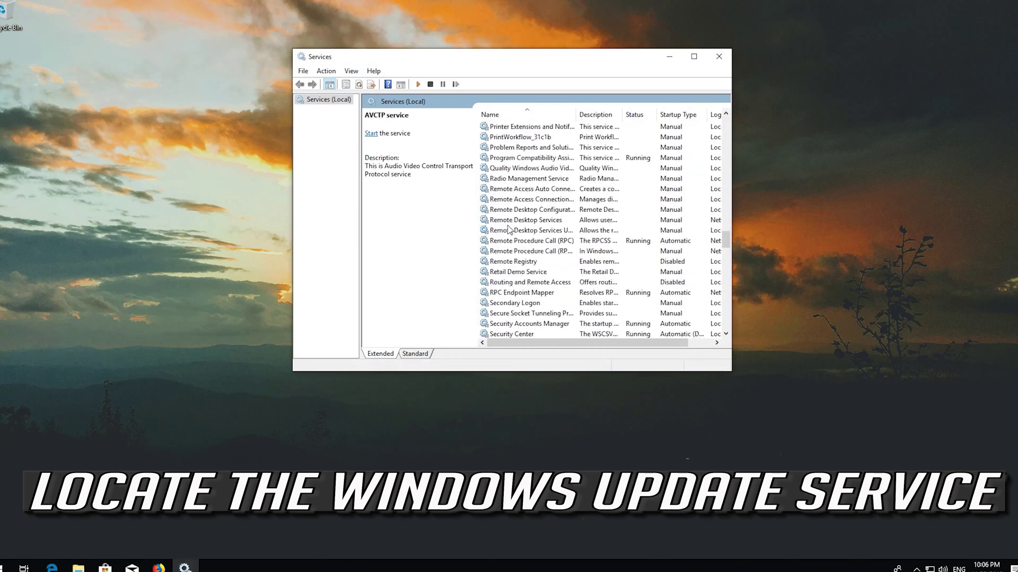
scroll(508, 230, down, 12)
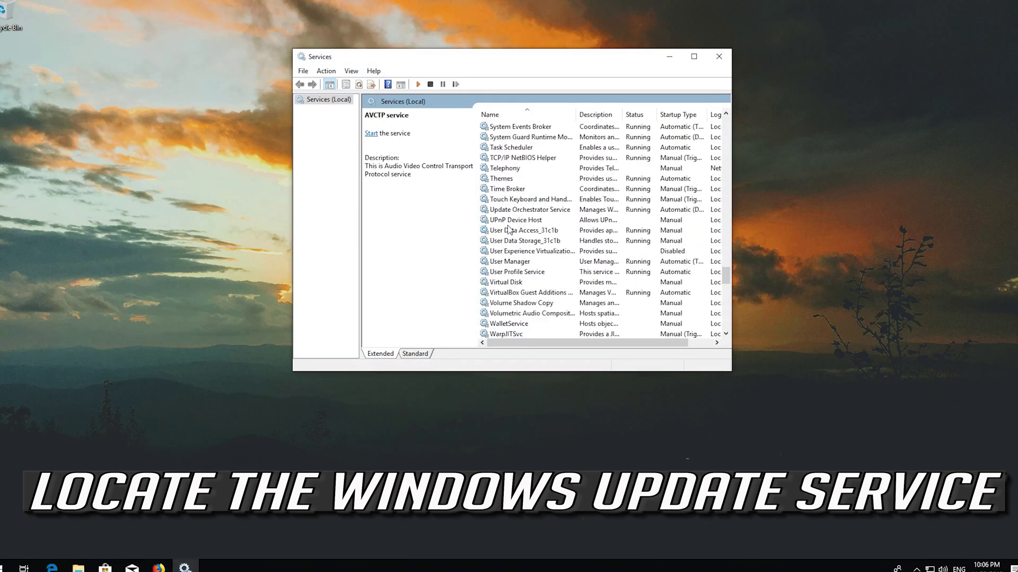
scroll(508, 230, down, 5)
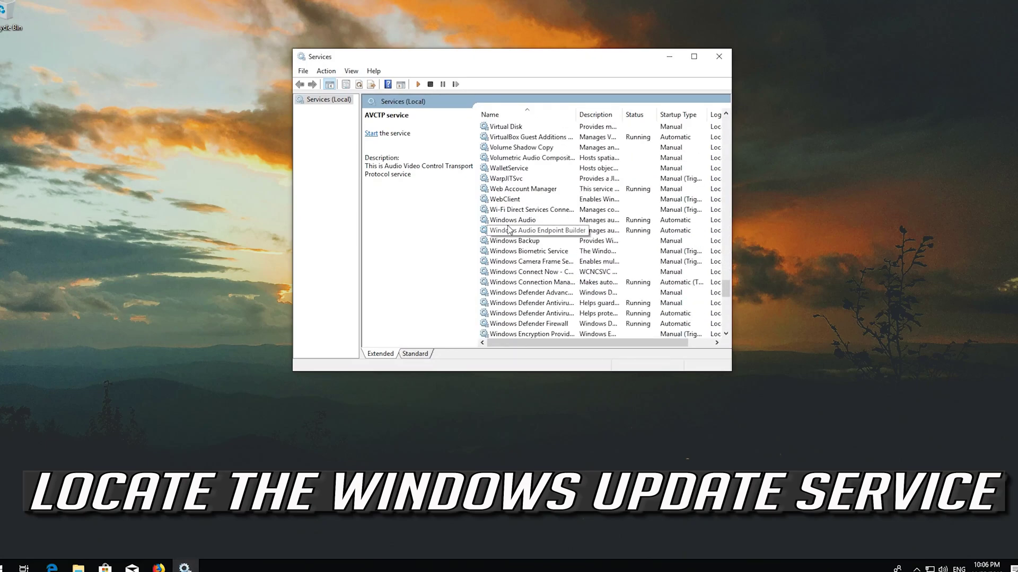
scroll(508, 230, down, 10)
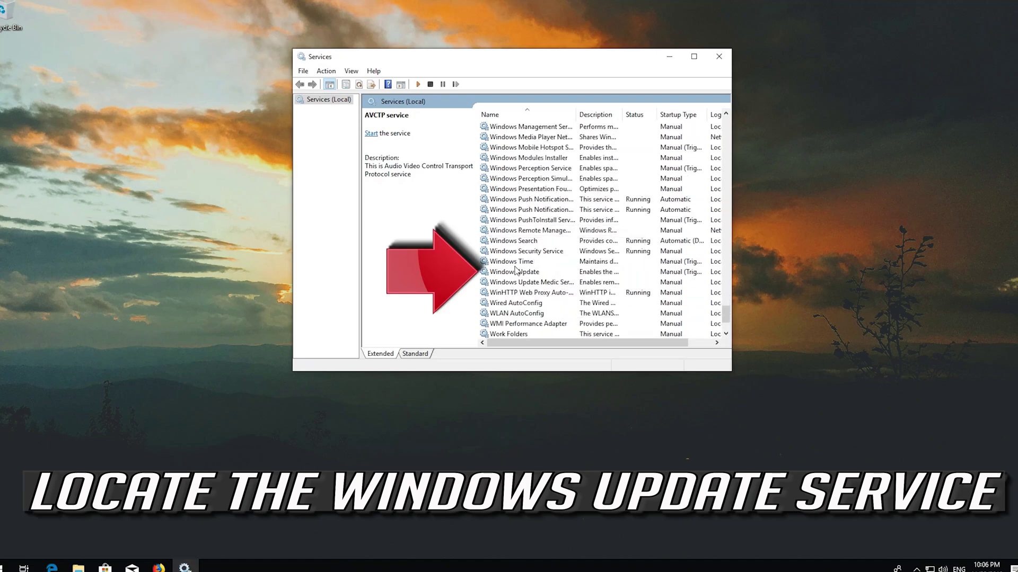
click(517, 274)
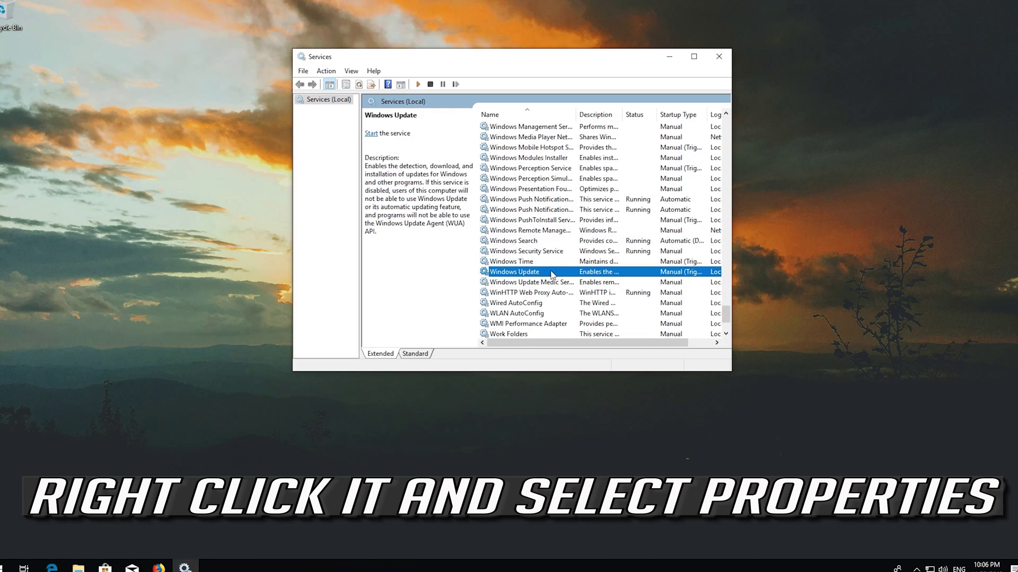
right_click(526, 274)
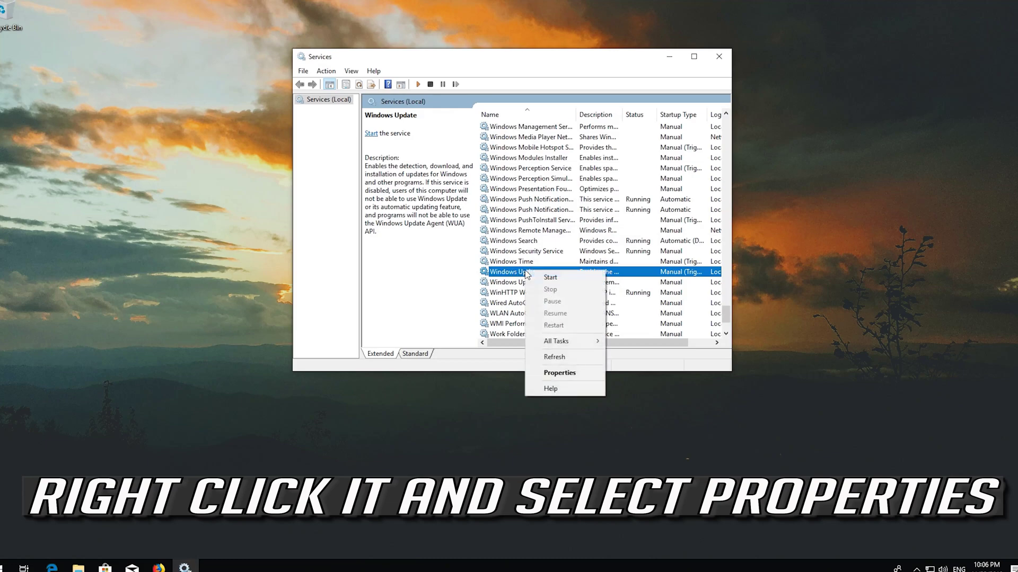
click(568, 371)
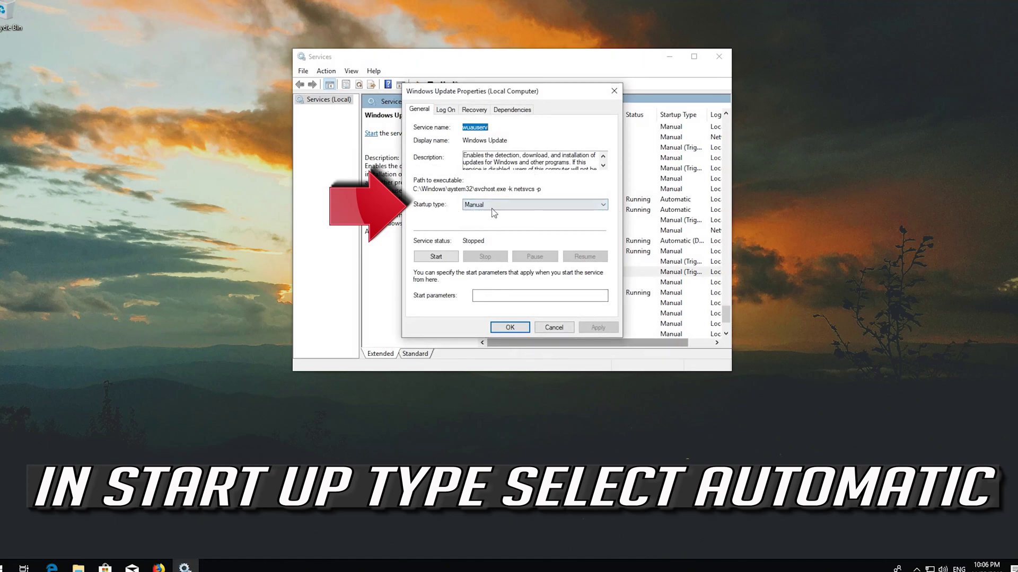
- Change Windows Update's startup type from Manual to Automatic, apply it and close the dialog
click(528, 206)
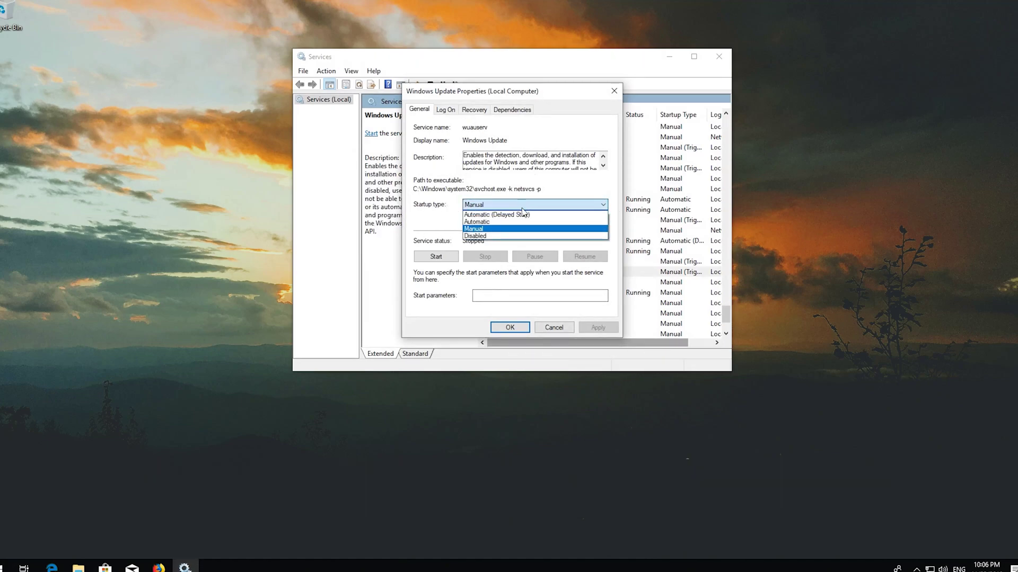
click(503, 222)
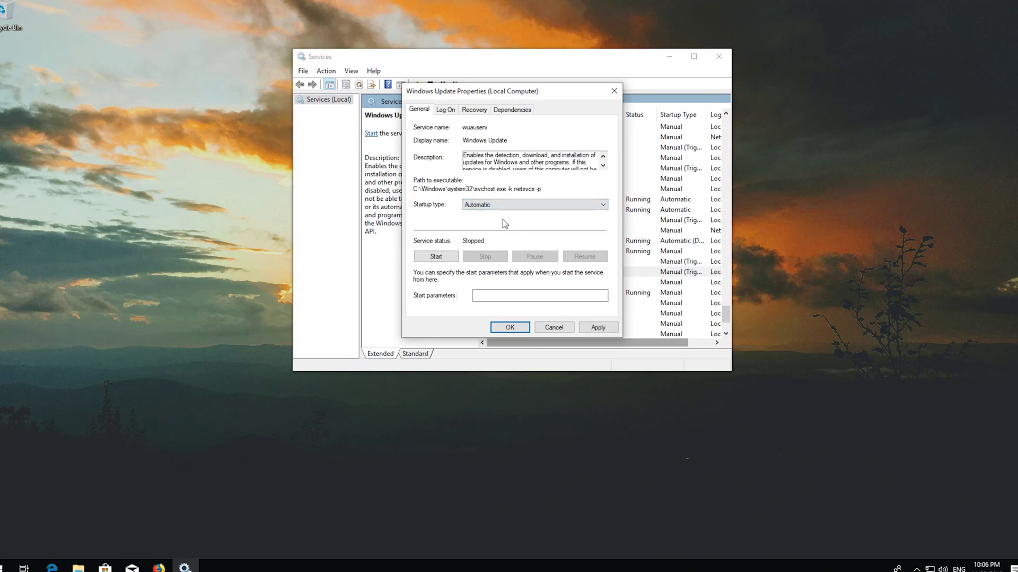
click(598, 328)
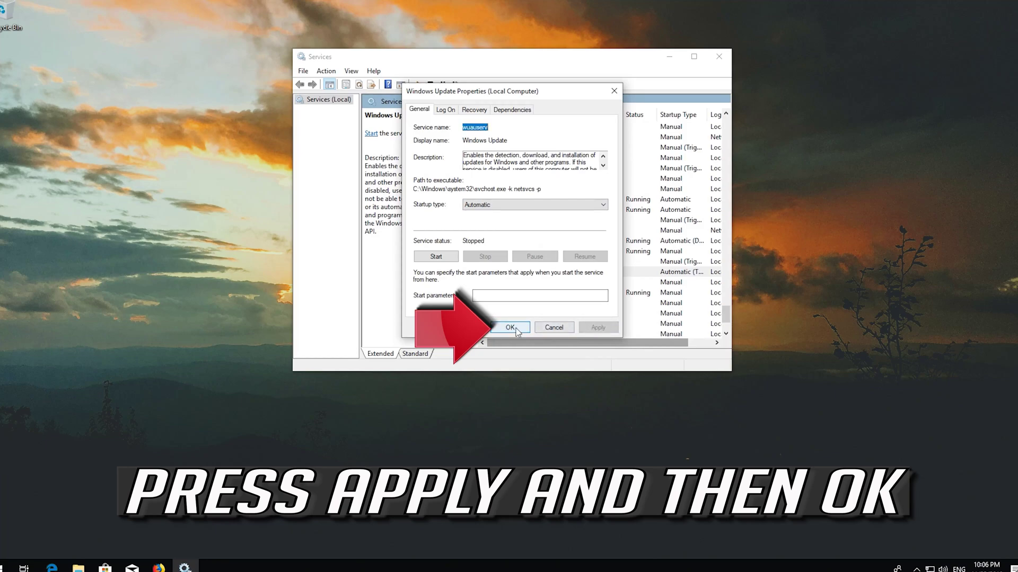
click(510, 327)
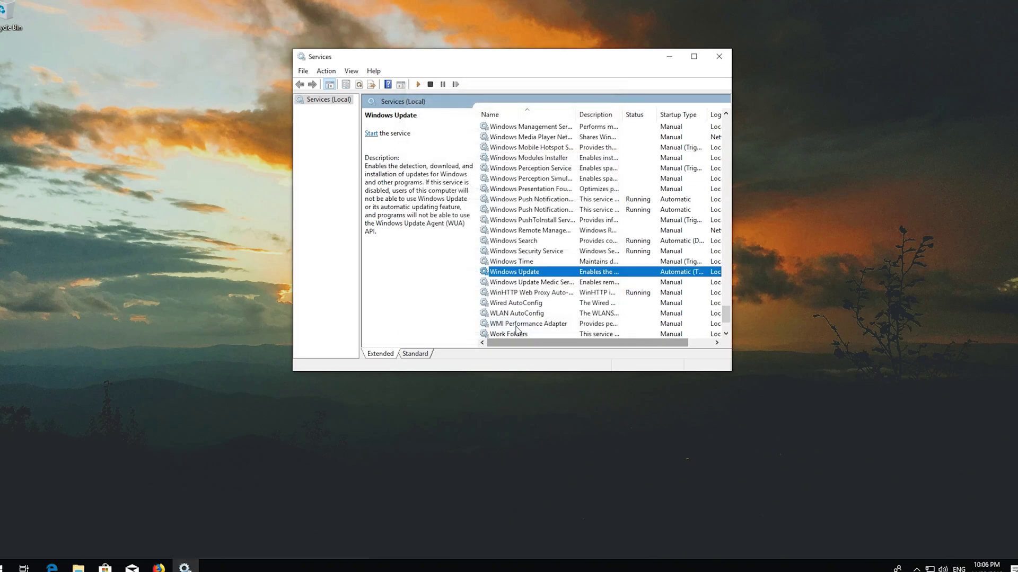
- Start Windows Update, restart it so it shows Running, and close the Services window
click(371, 134)
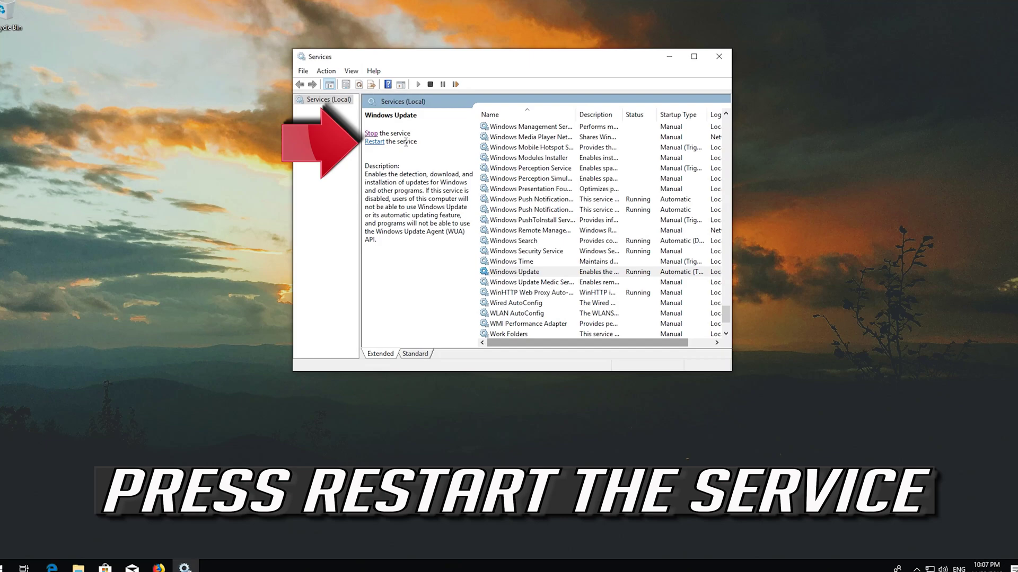
click(375, 142)
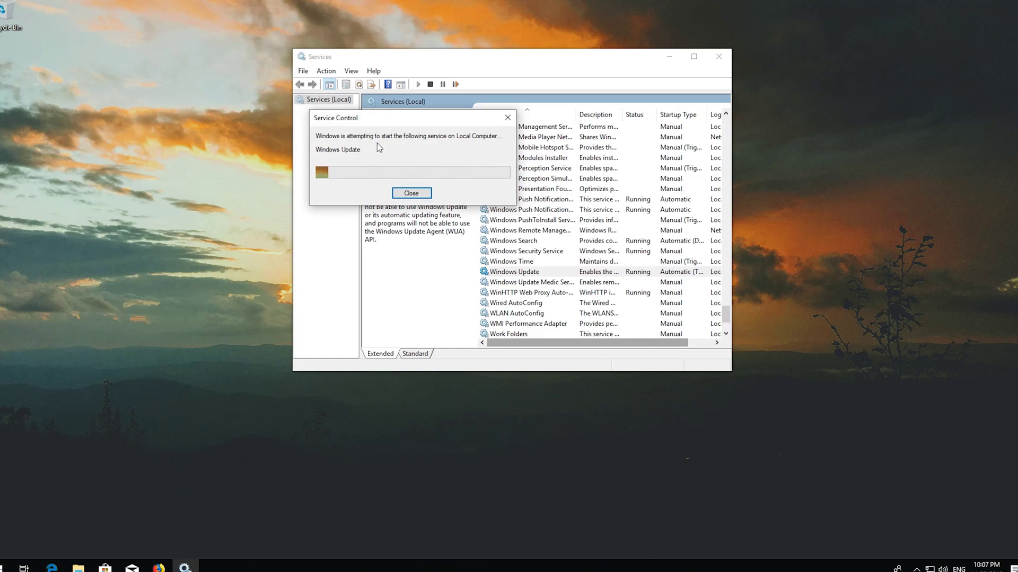
click(729, 55)
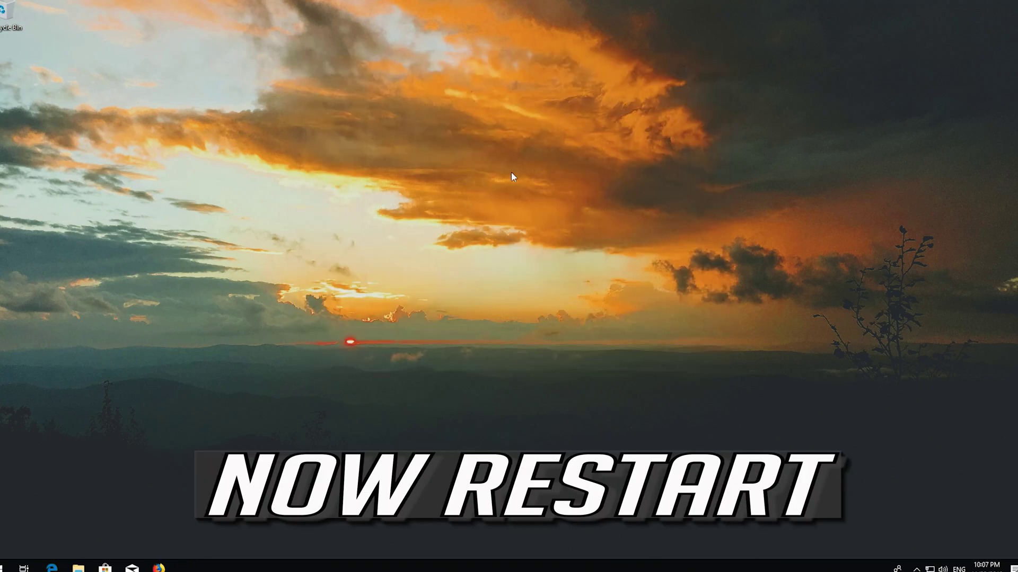
- Restart the computer through the Start menu power options
click(6, 566)
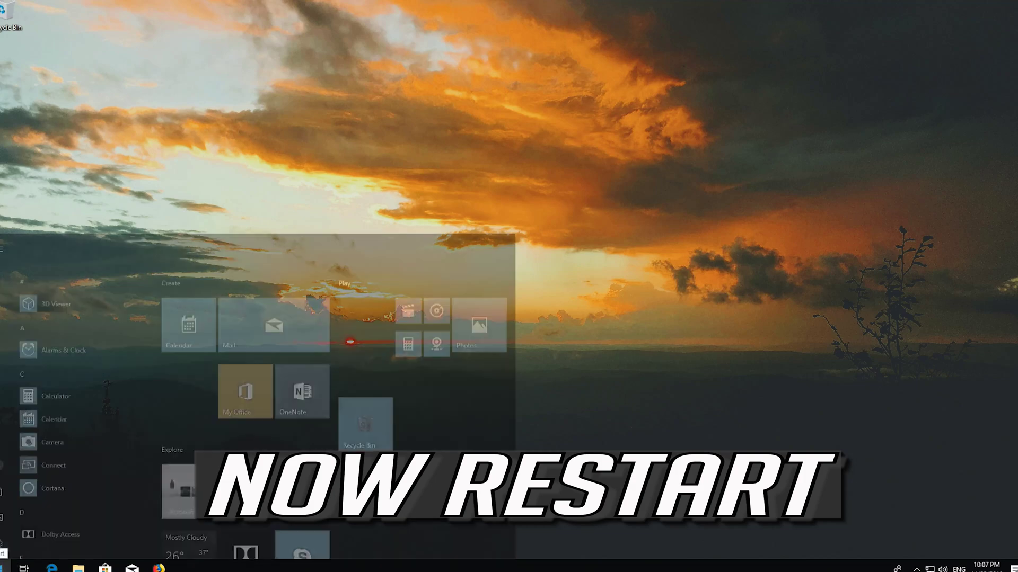
click(1, 538)
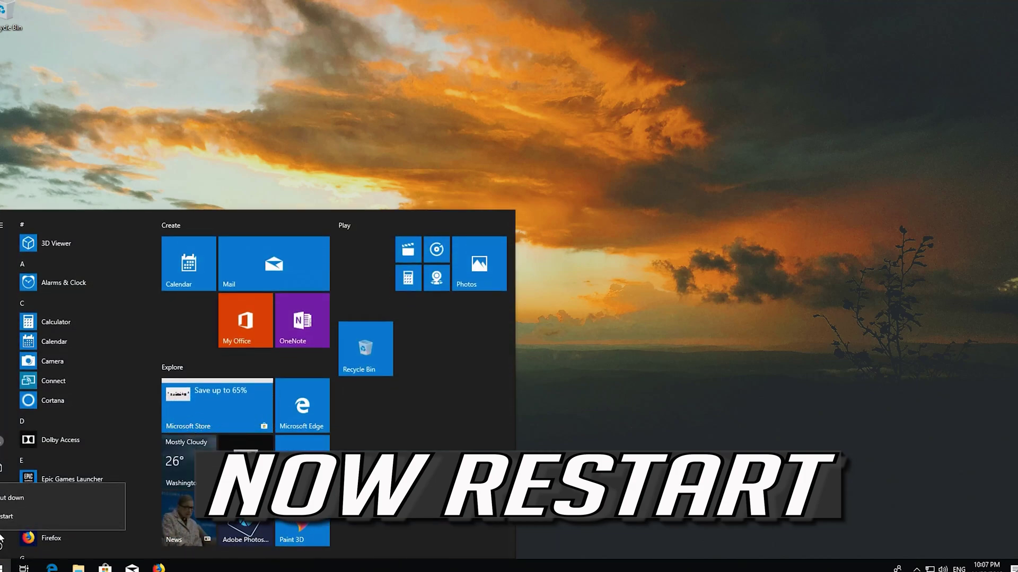
click(3, 516)
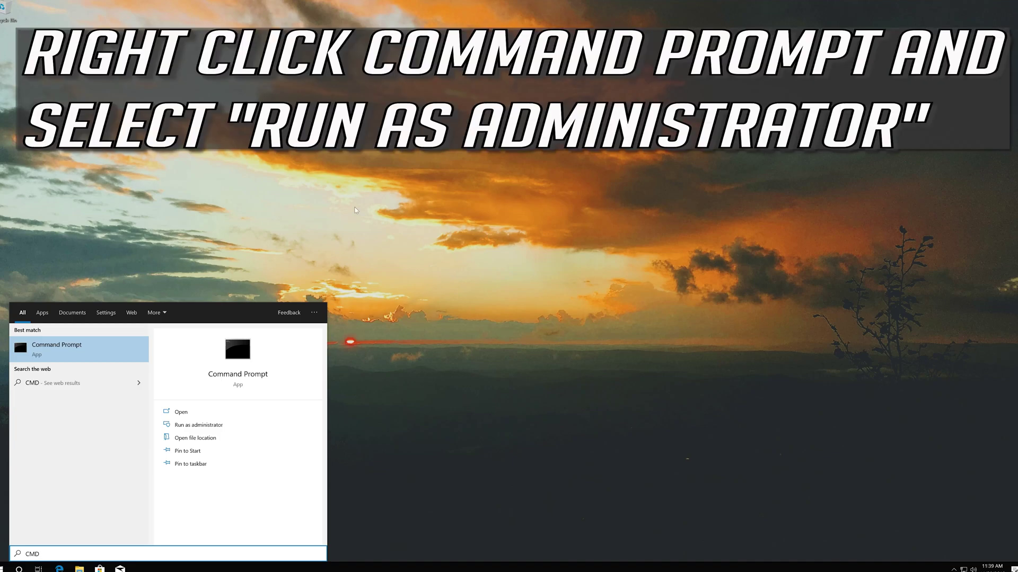
- Run Command Prompt as administrator and accept the UAC prompt
right_click(108, 356)
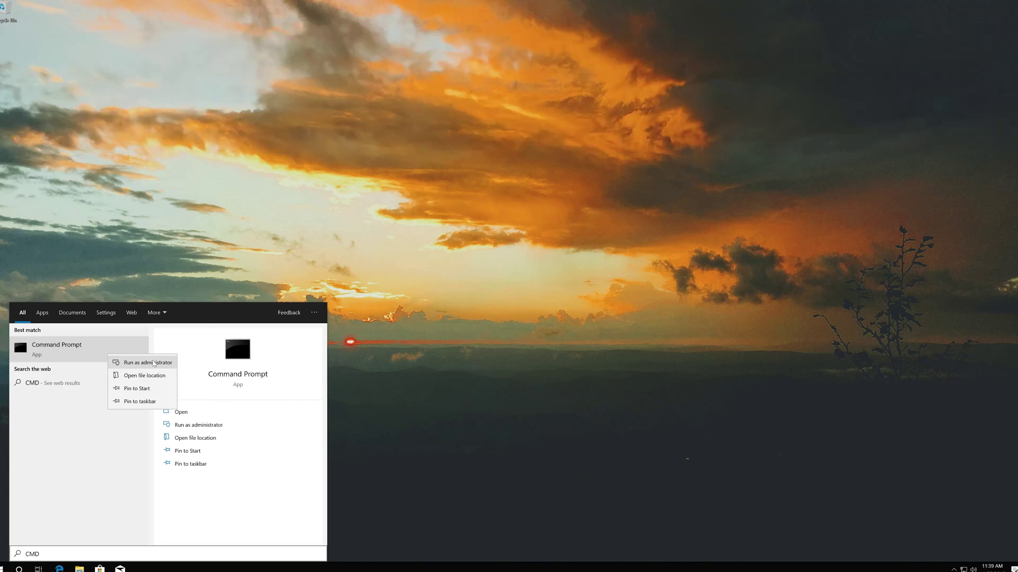
click(153, 363)
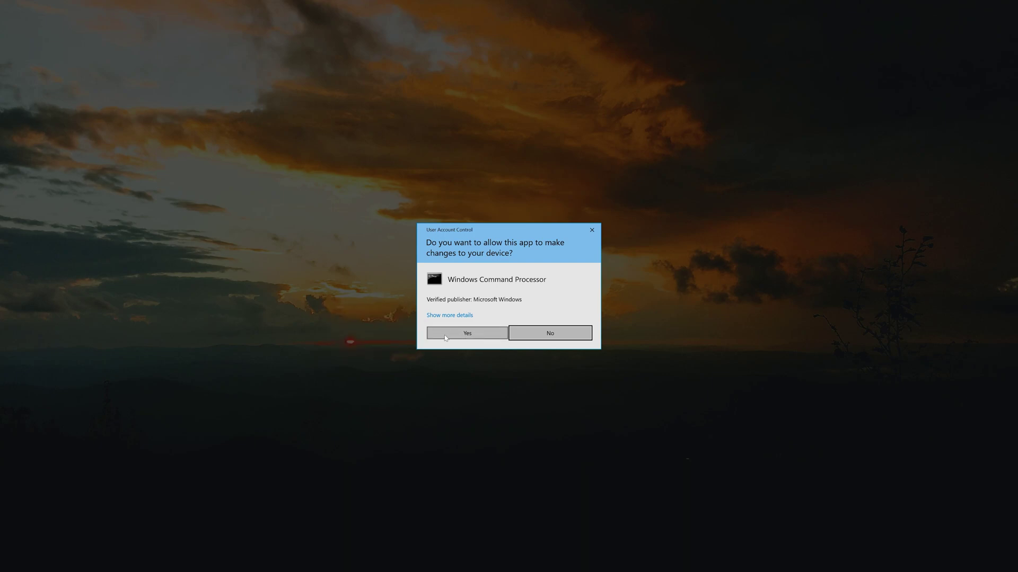
click(468, 334)
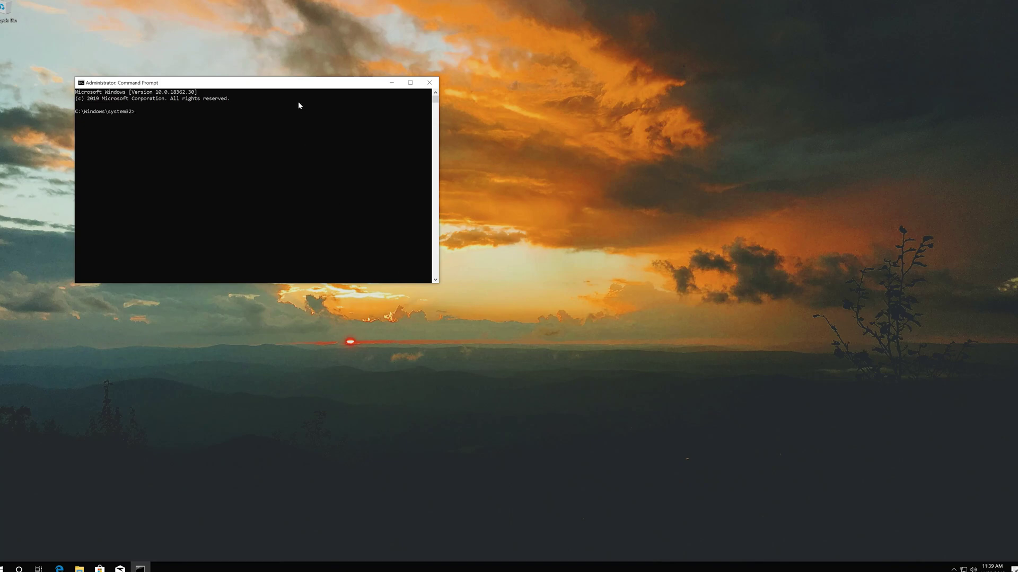
- Center the window and run net stop for wuauserv, bits and cryptsvc
drag(300, 84, 551, 169)
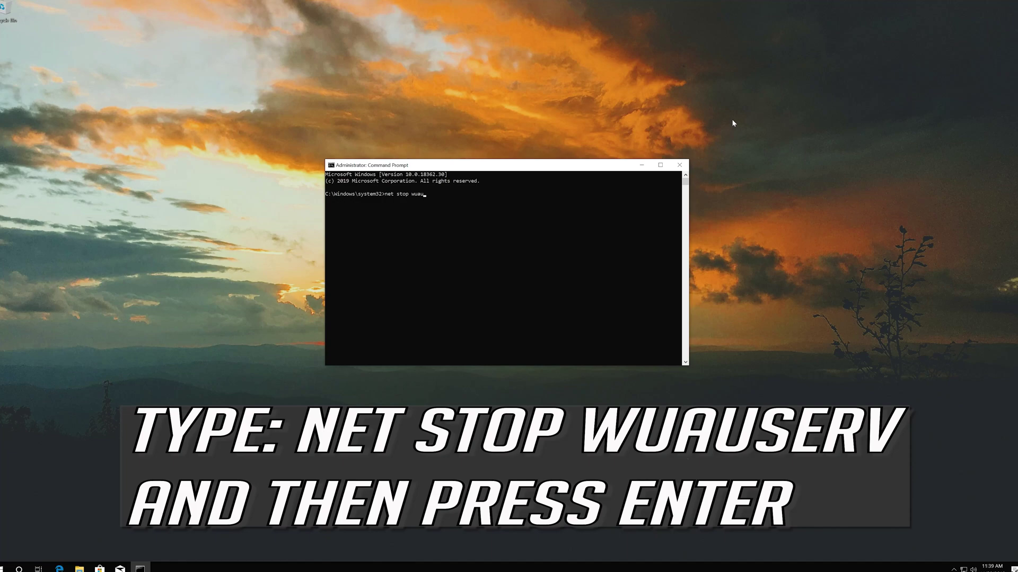
text(serv)
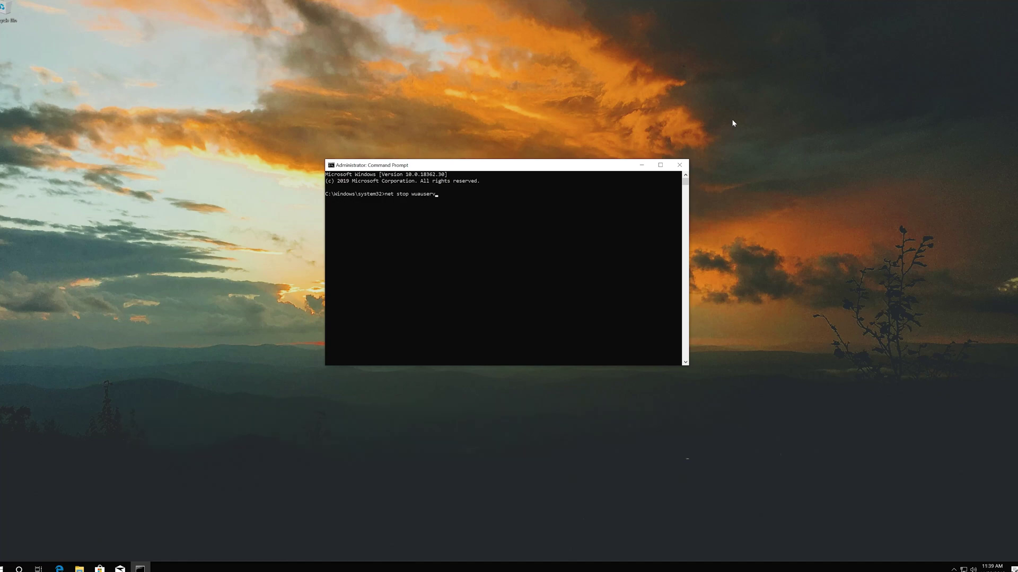
key(Return)
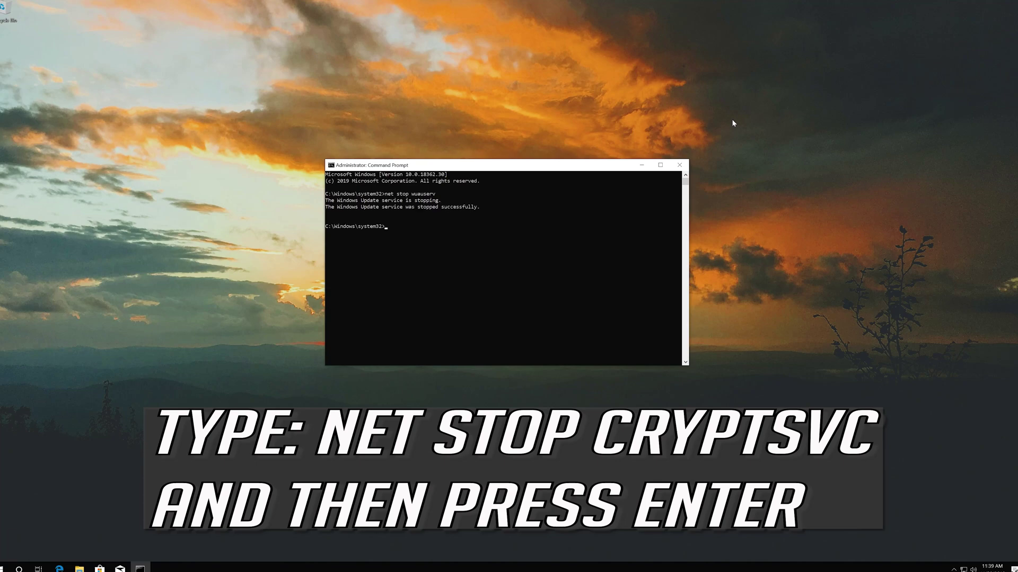
text(net stop bits)
key(Return)
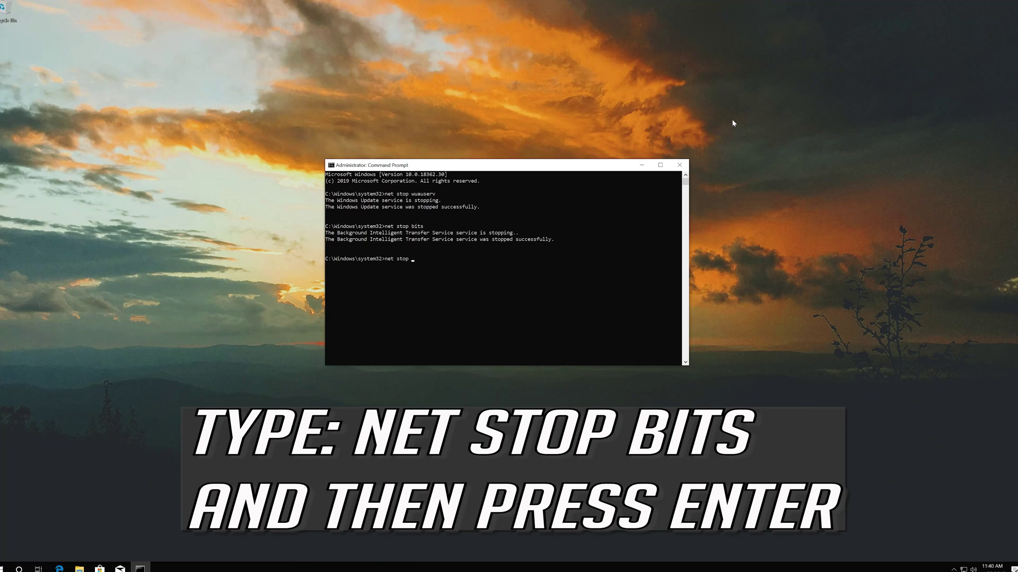
text(cr)
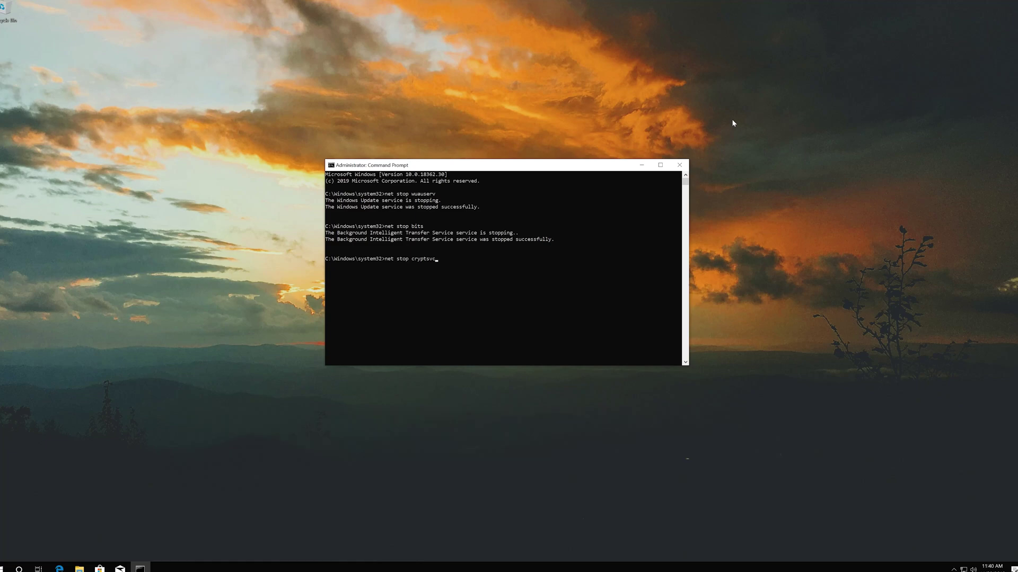
text(yptsvc)
key(Return)
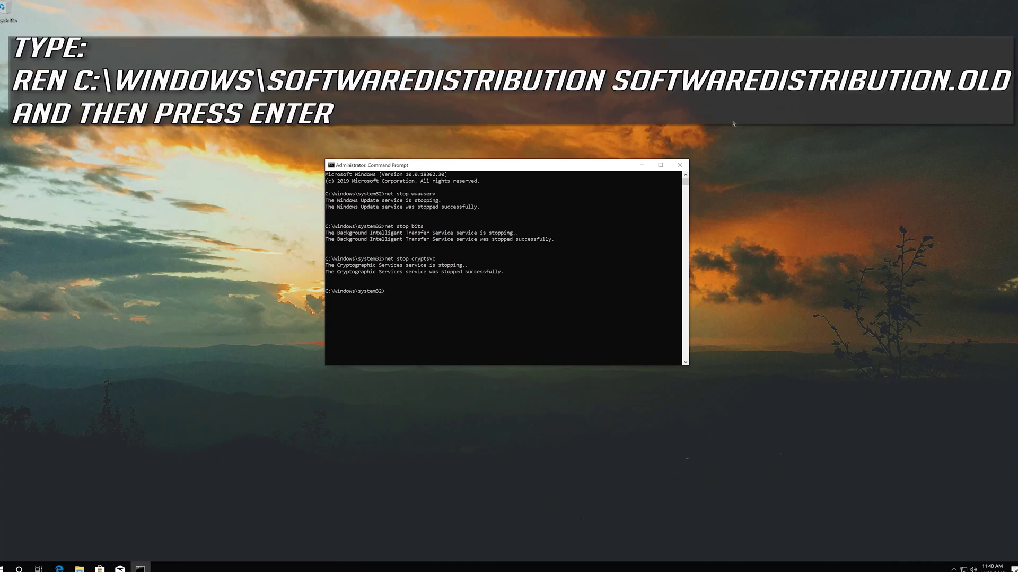
- Run 'ren %systemroot%\System32\Catroot2 Catroot2.old' to rename the Catroot2 folder
text(re)
key(BackSpace)
text(%systemroot%)
text(\System32\Catroo)
text(t2 Catroot2)
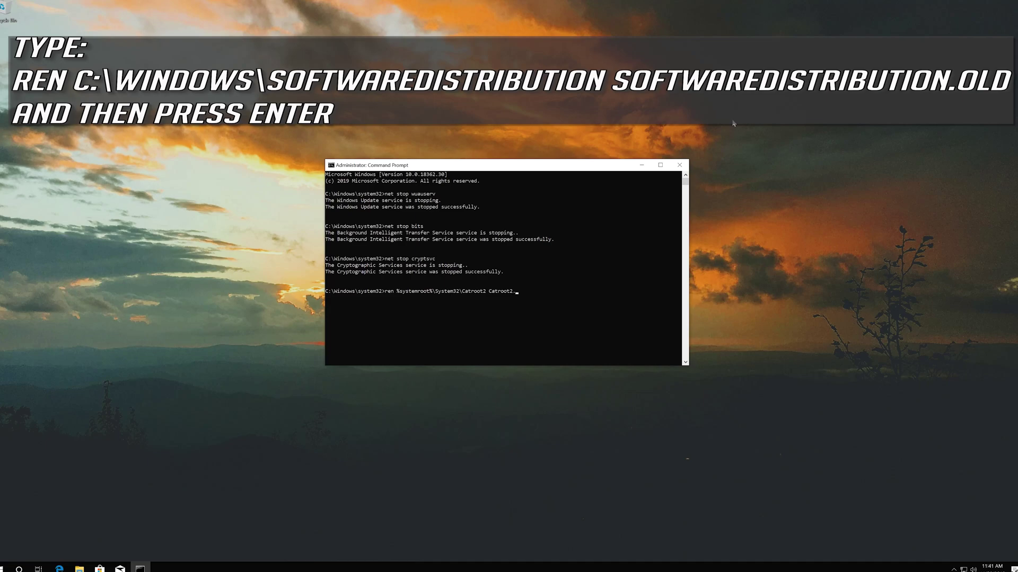
text(.old)
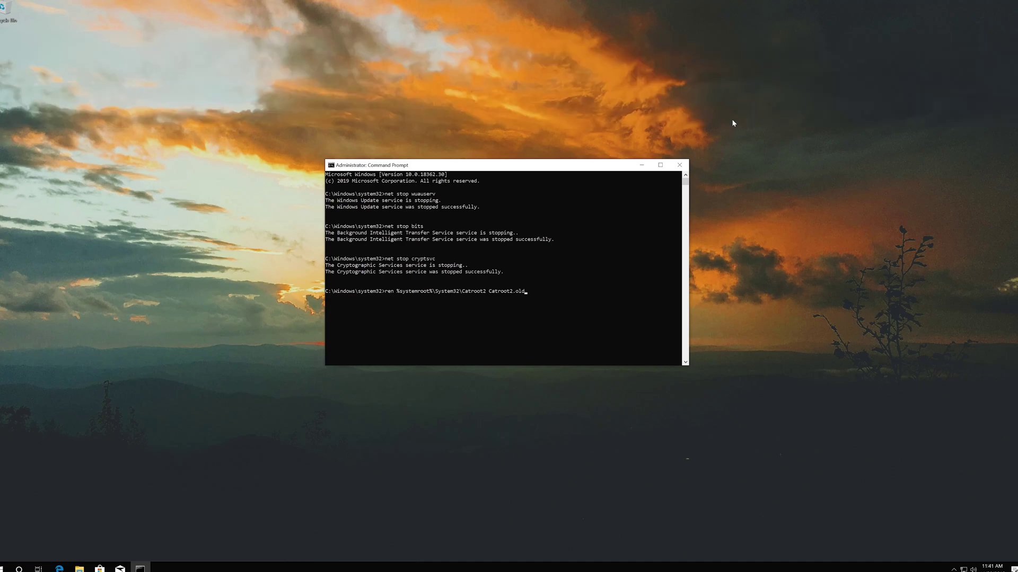
key(Return)
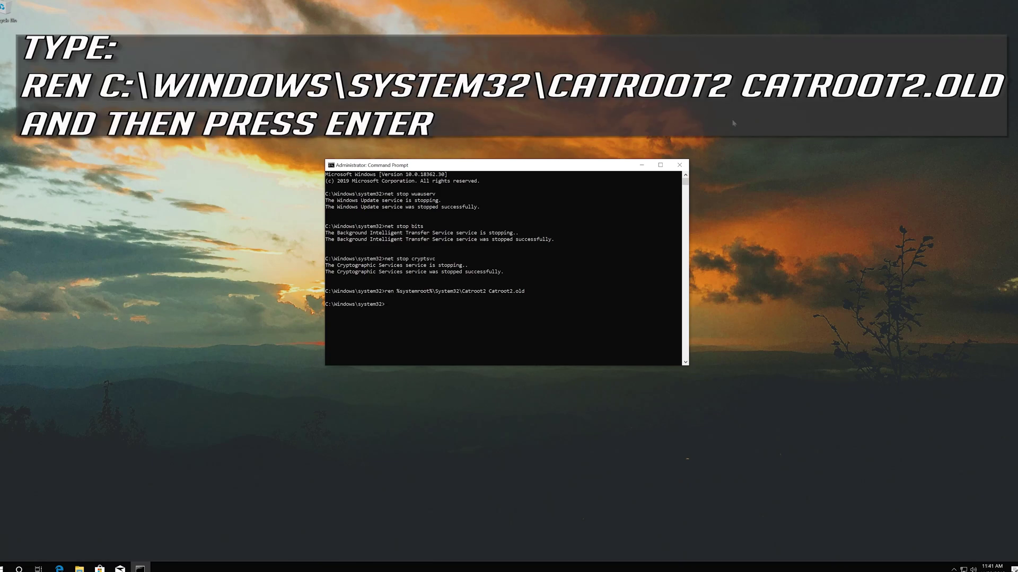
- Run 'ren %systemroot%\SoftwareDistribution SoftwareDistribution.old'
text(ren %)
text(stemroot%\S)
text(oftwareDistribution Software)
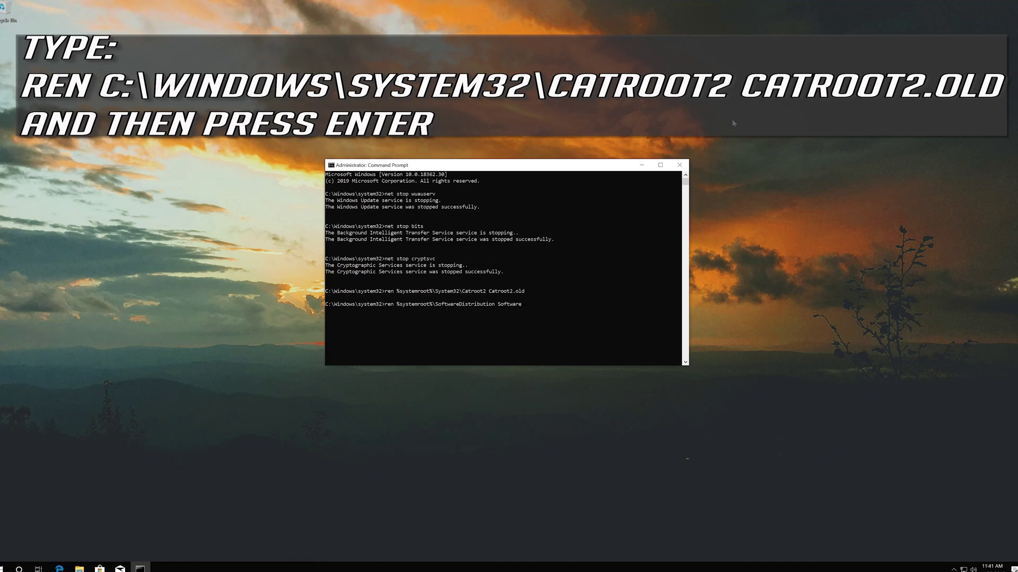
text(Distribution.old)
key(Return)
- Run net start for wuauserv, bits and cryptsvc, then exit Command Prompt
text(n)
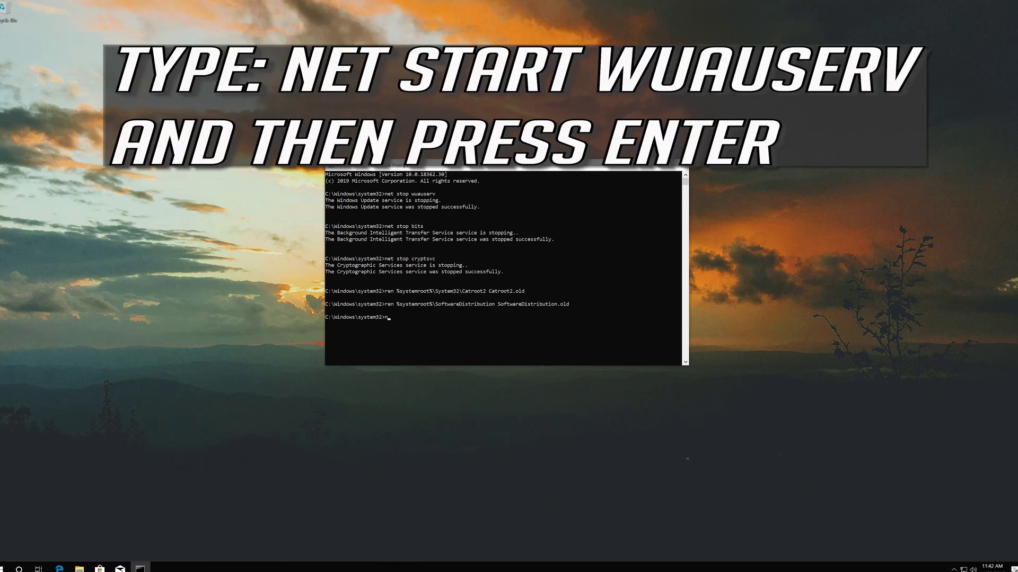
text(et start wuauserv)
key(Return)
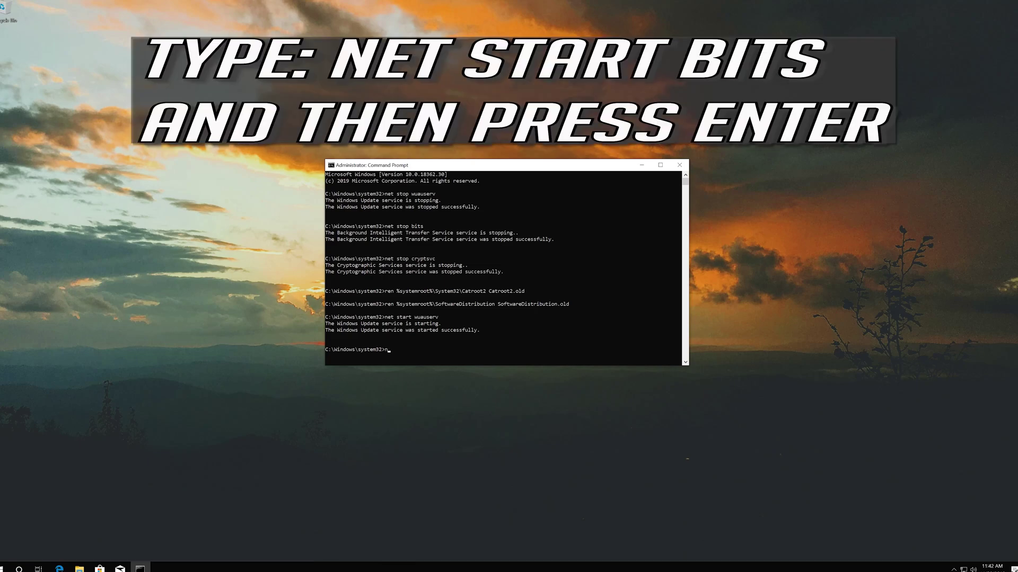
text(net start bits)
key(Return)
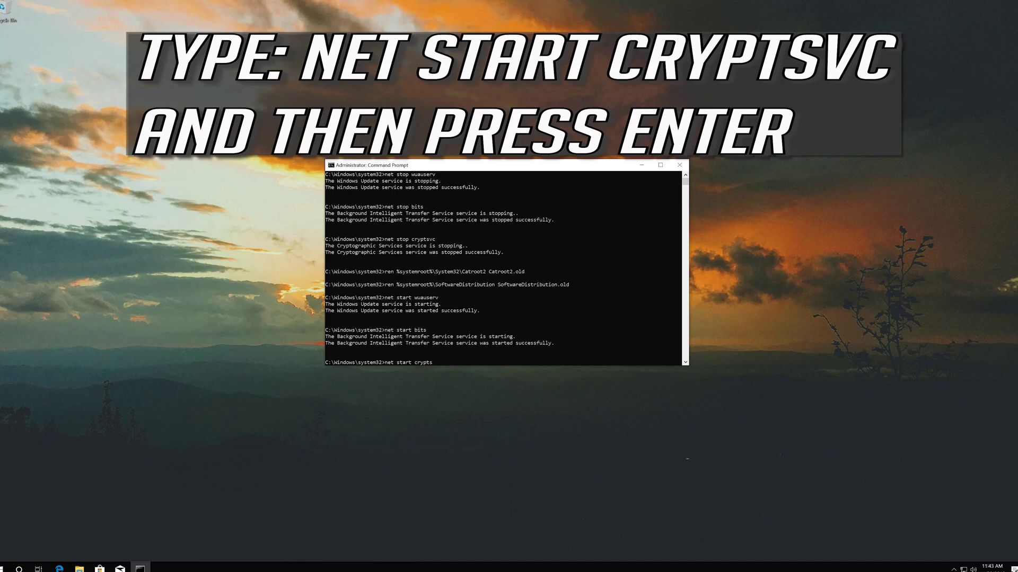
text(vc)
key(Return)
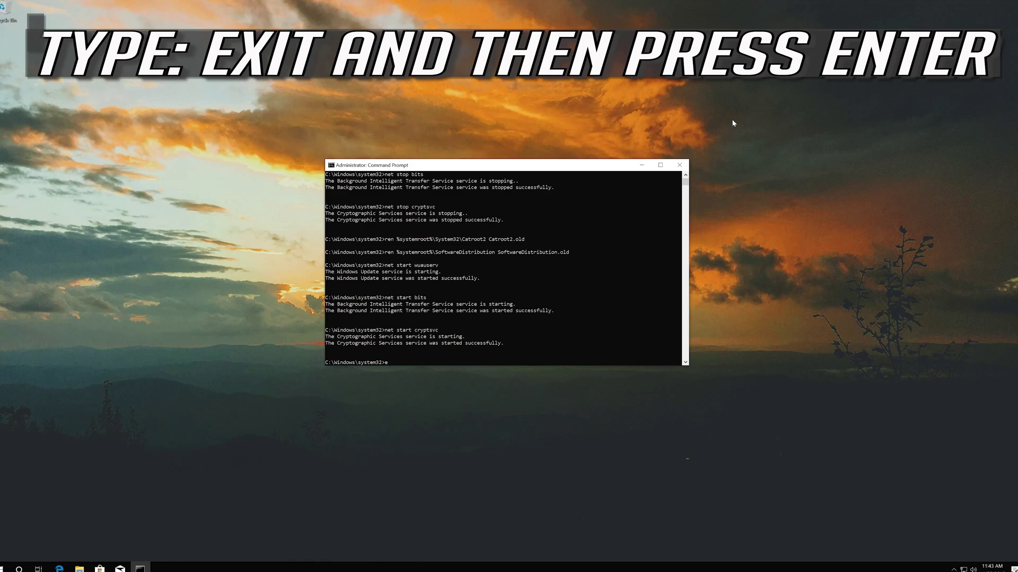
text(exit)
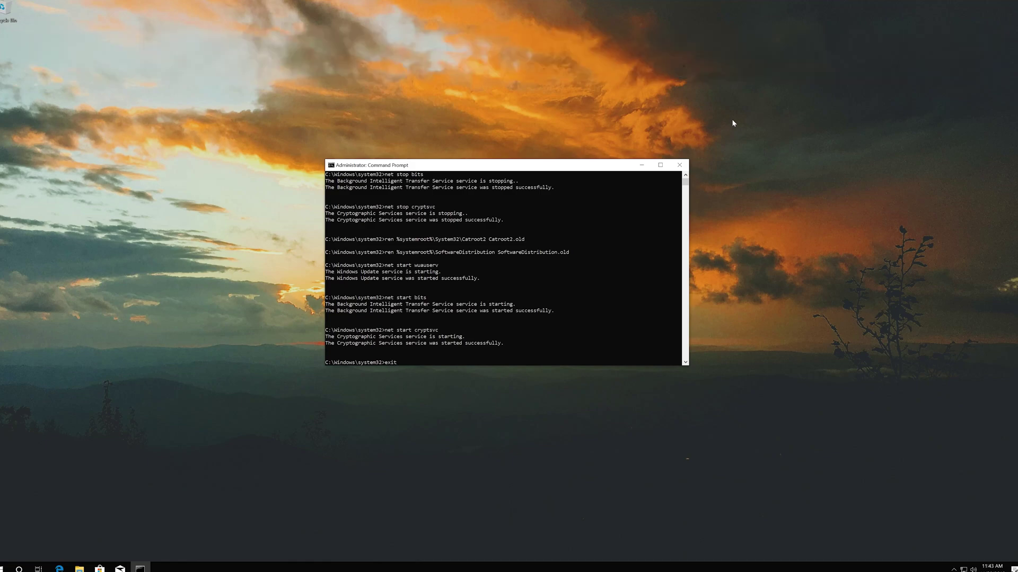
key(Return)
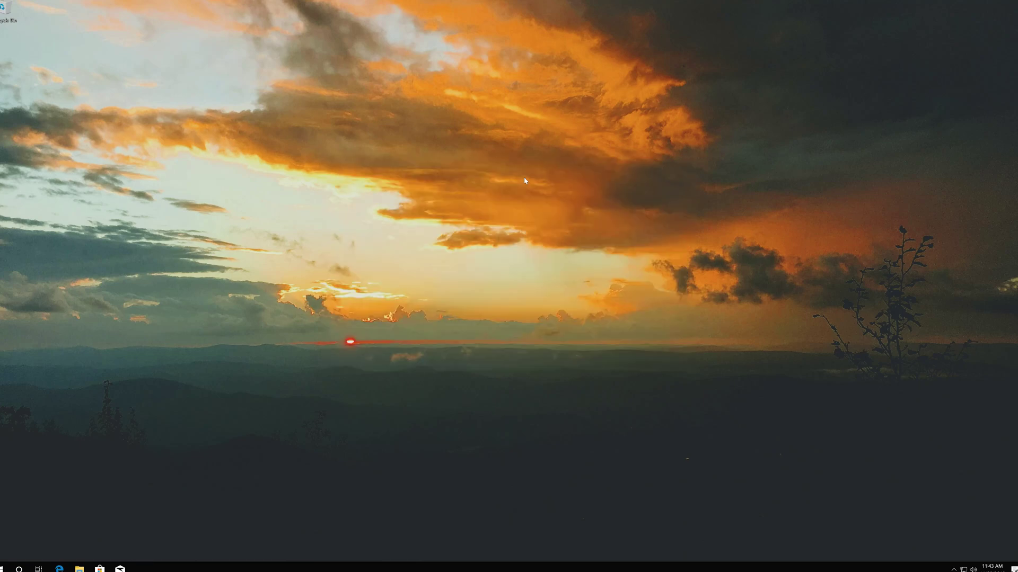
- Launch Settings from the Start menu's left rail and go to Update & Security
click(2, 568)
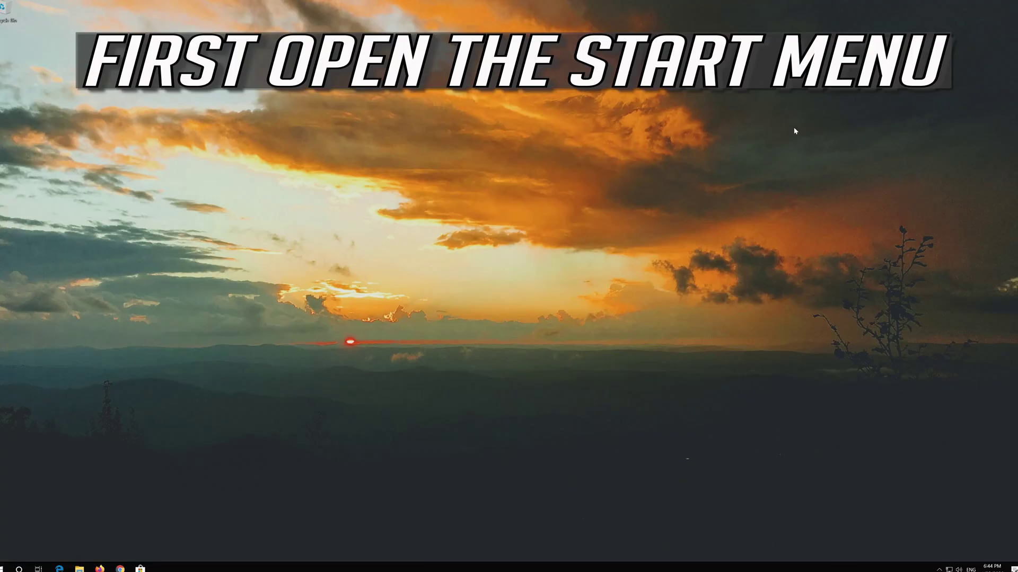
key(super)
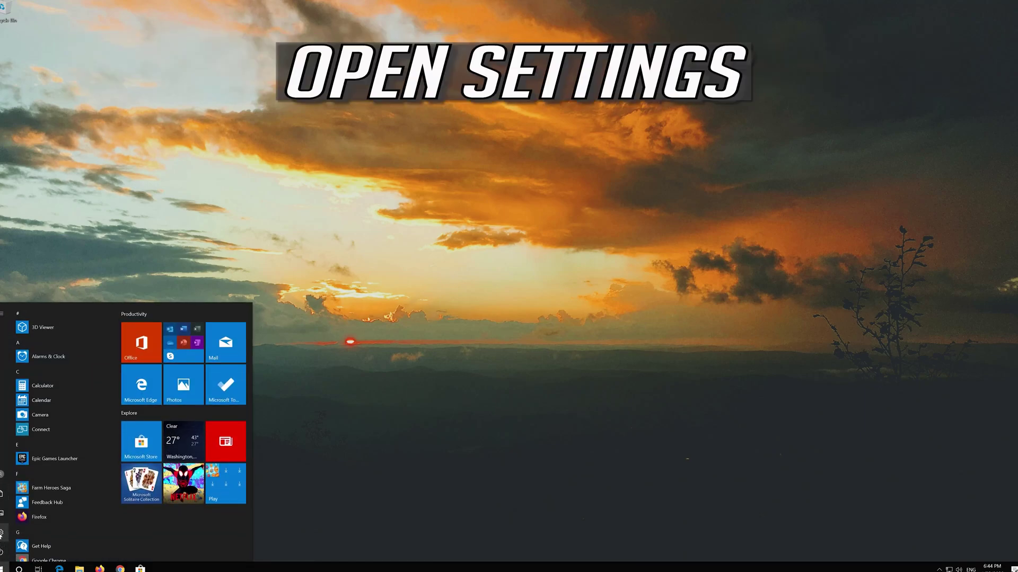
mouse_move(3, 535)
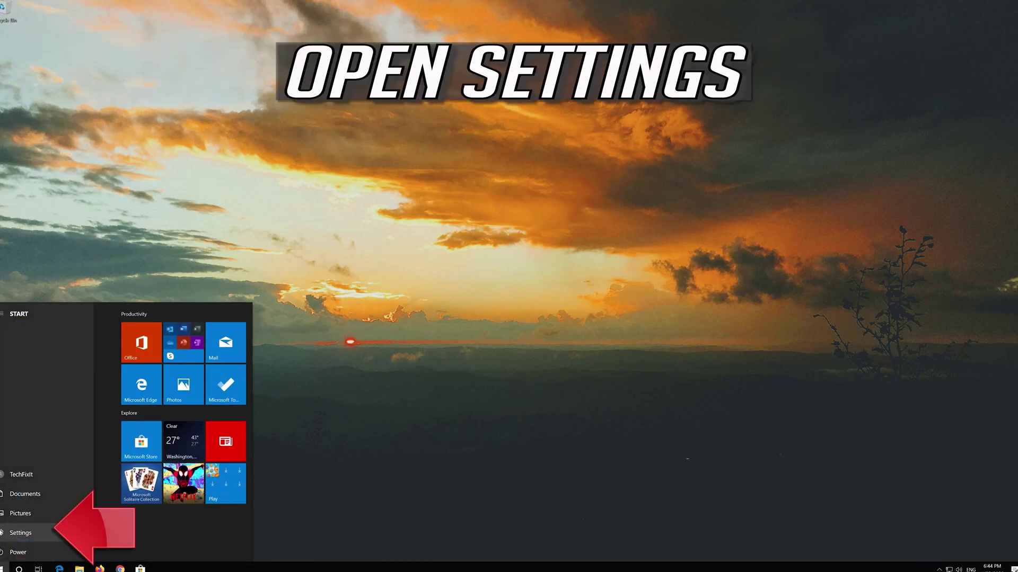
click(28, 533)
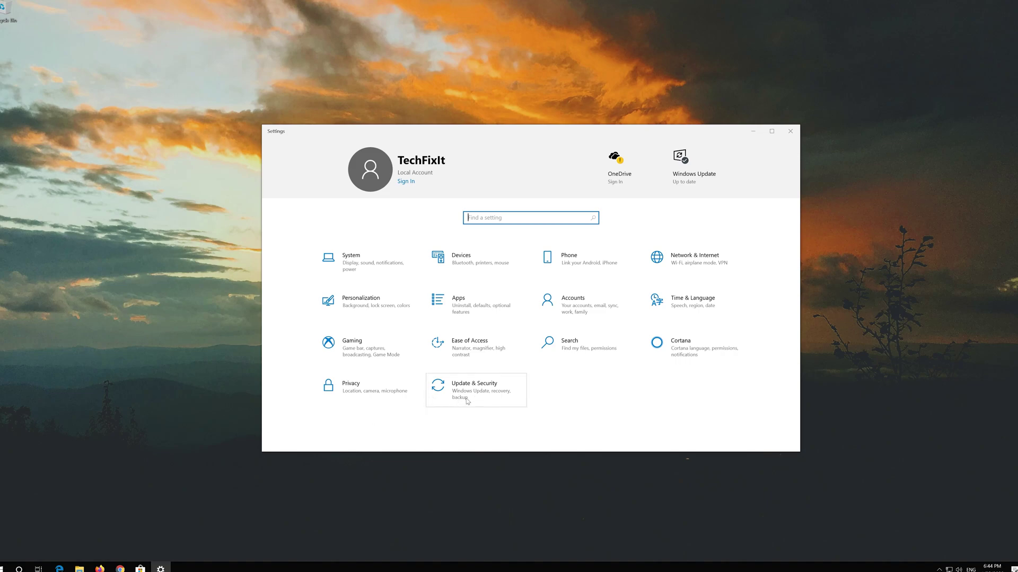
click(497, 391)
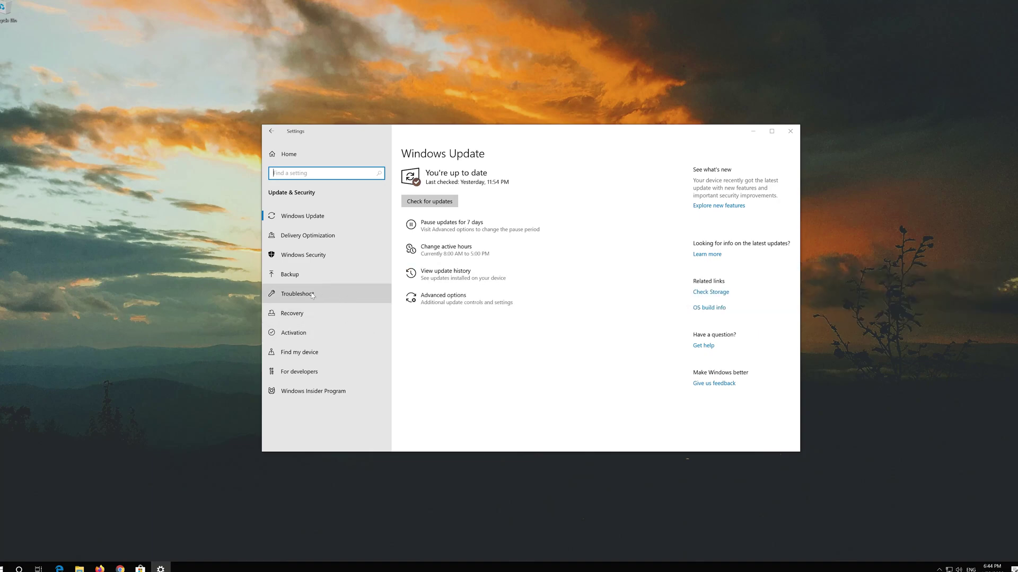
- Under Troubleshoot, expand the Windows Update entry and run its troubleshooter
click(312, 295)
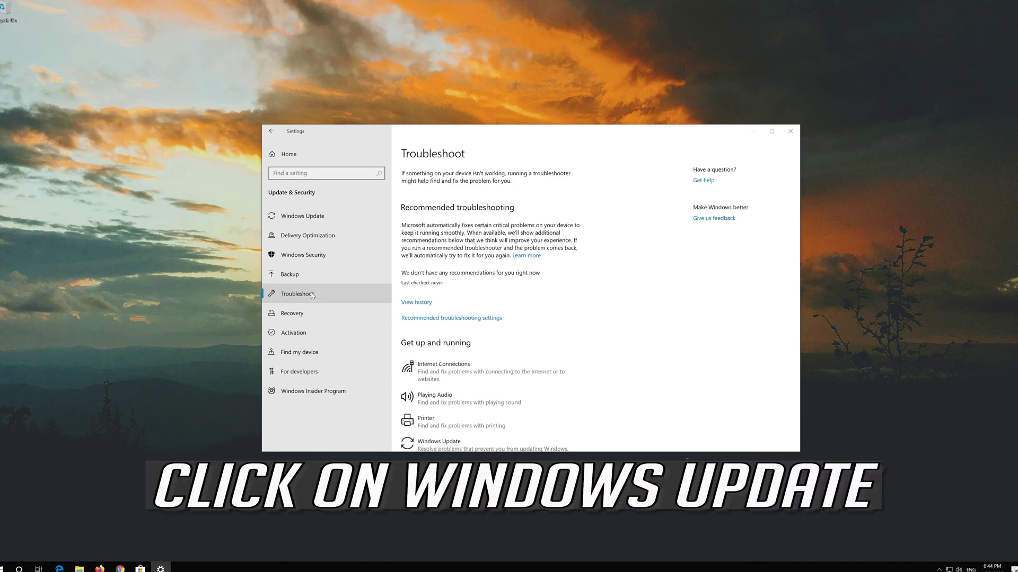
scroll(482, 323, down, 2)
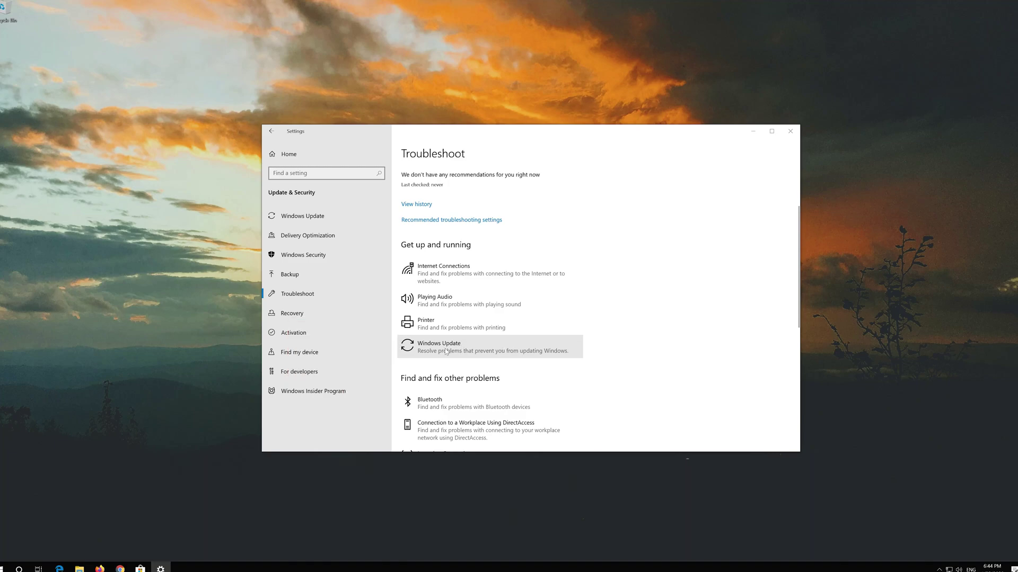
click(446, 352)
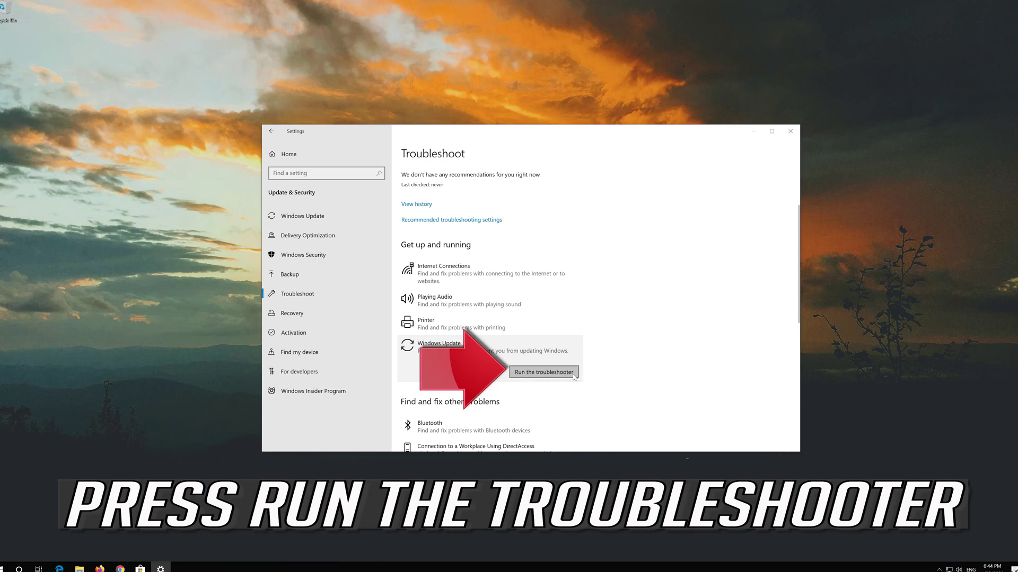
click(530, 375)
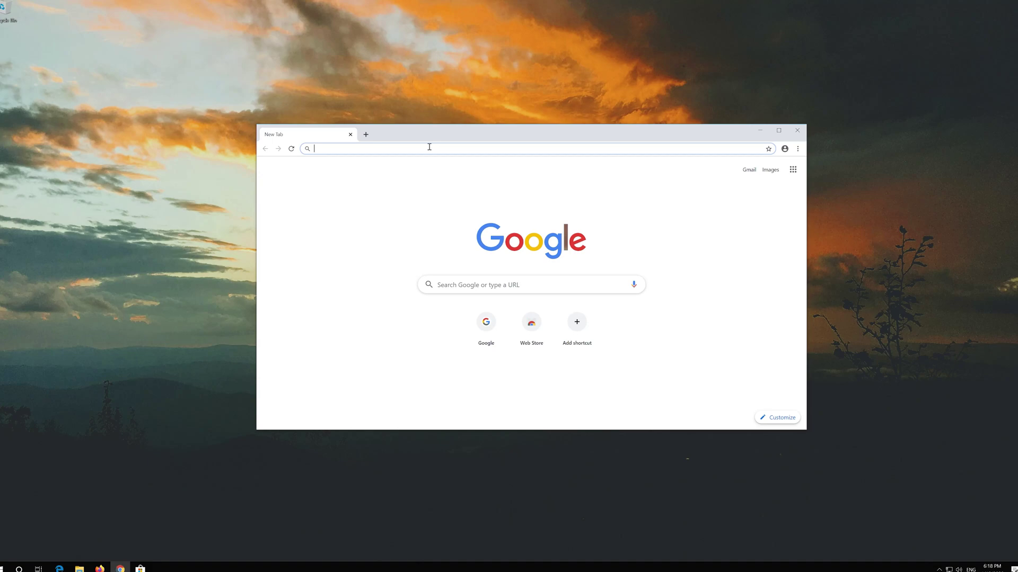
- Load Microsoft's Download Windows 10 page, download the Media Creation Tool, and close Chrome
text(https://www.microsoft.com/en-us/software-download/windows10)
key(Return)
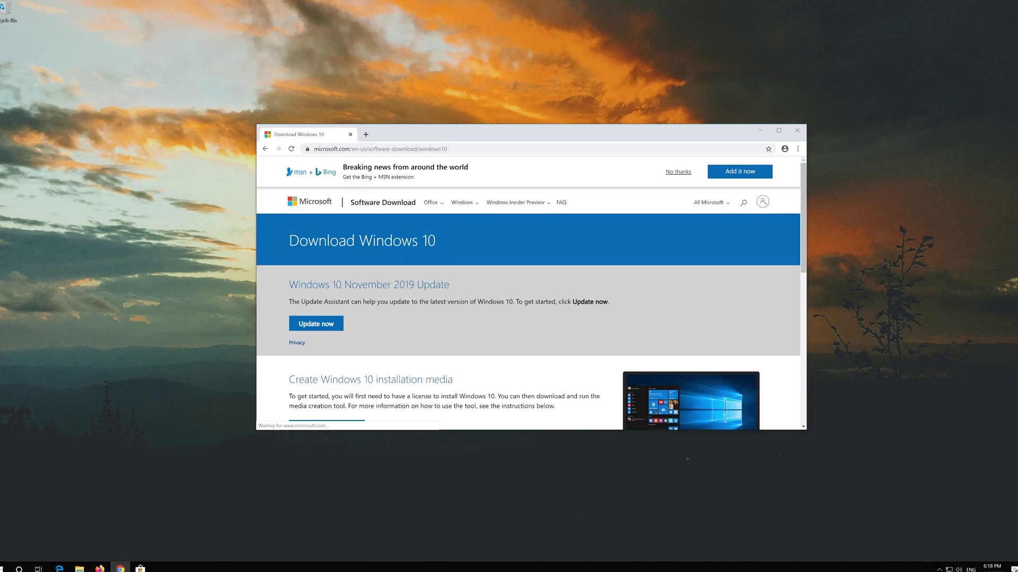
scroll(491, 309, down, 1)
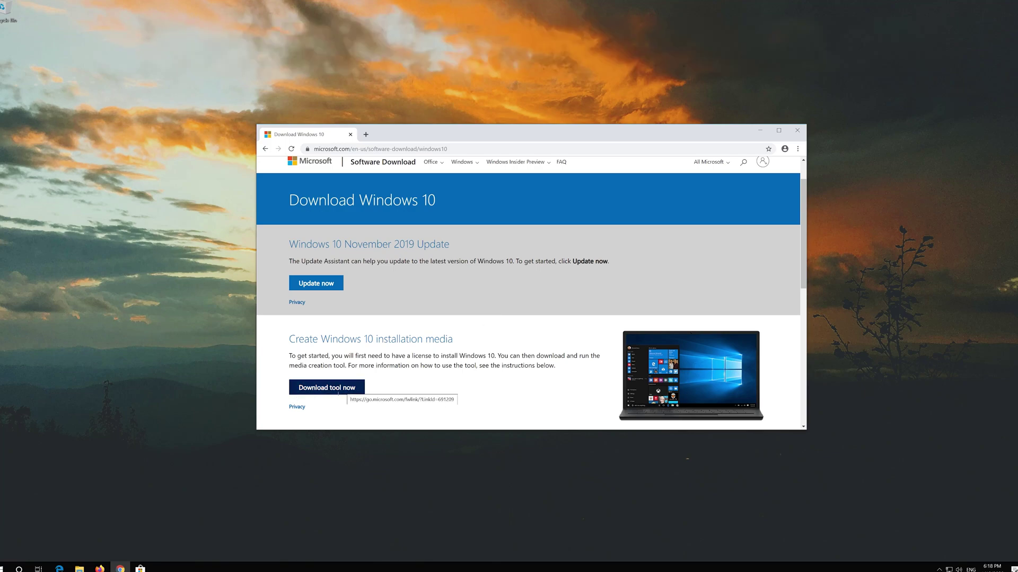
click(346, 389)
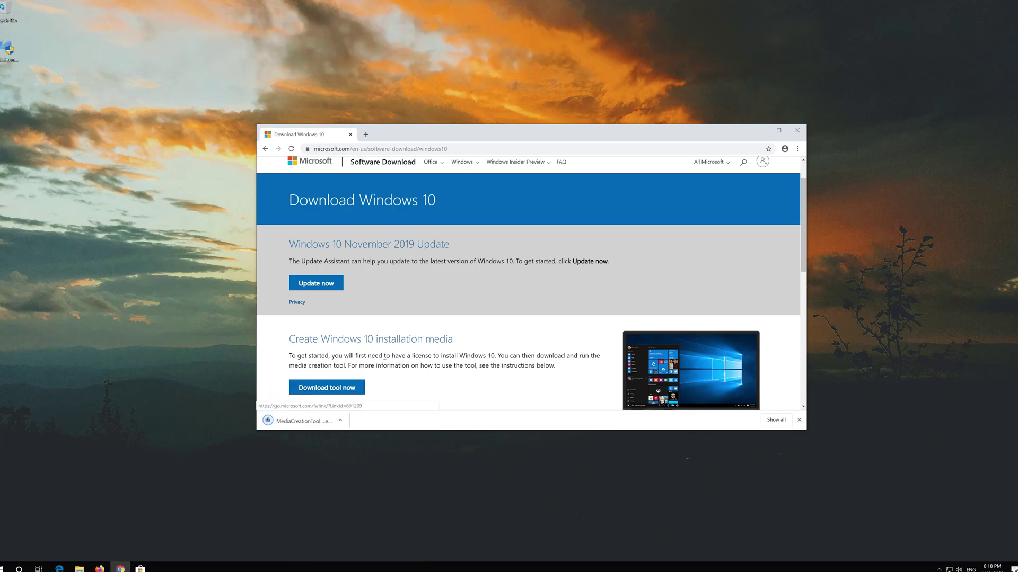
click(797, 131)
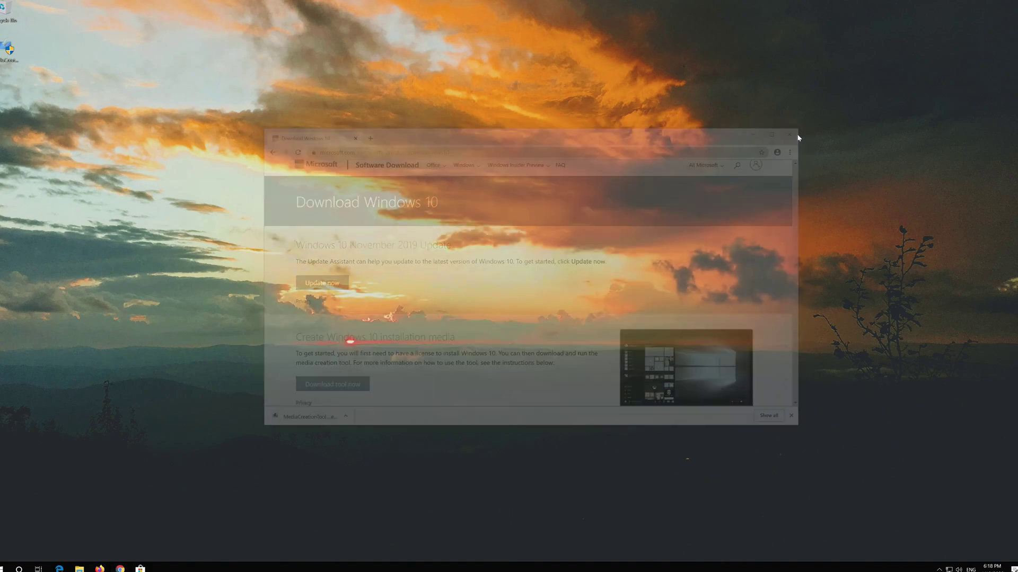
- Launch MediaCreationTool, allow it to make changes, and accept its licence terms
double_click(5, 56)
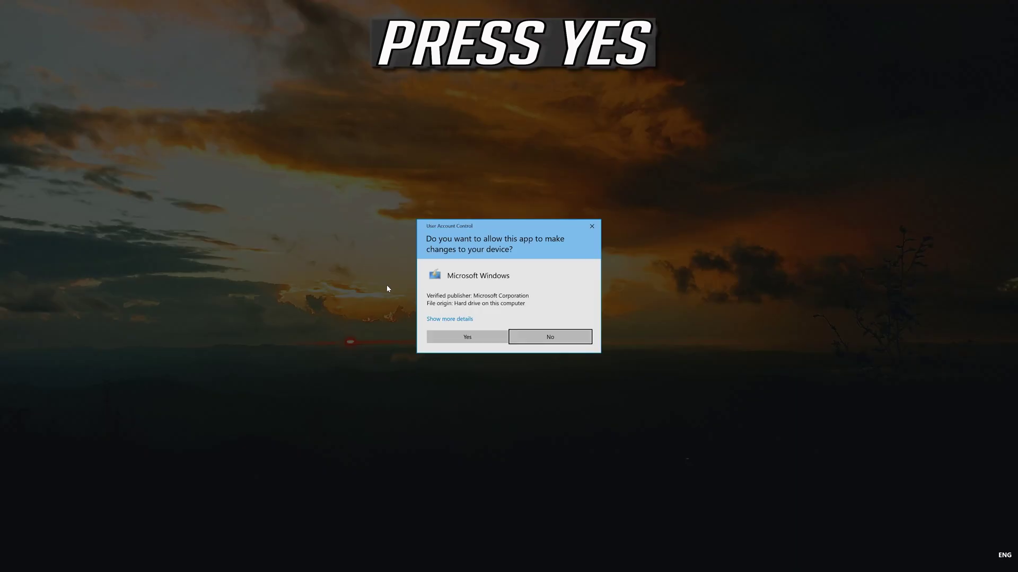
click(479, 340)
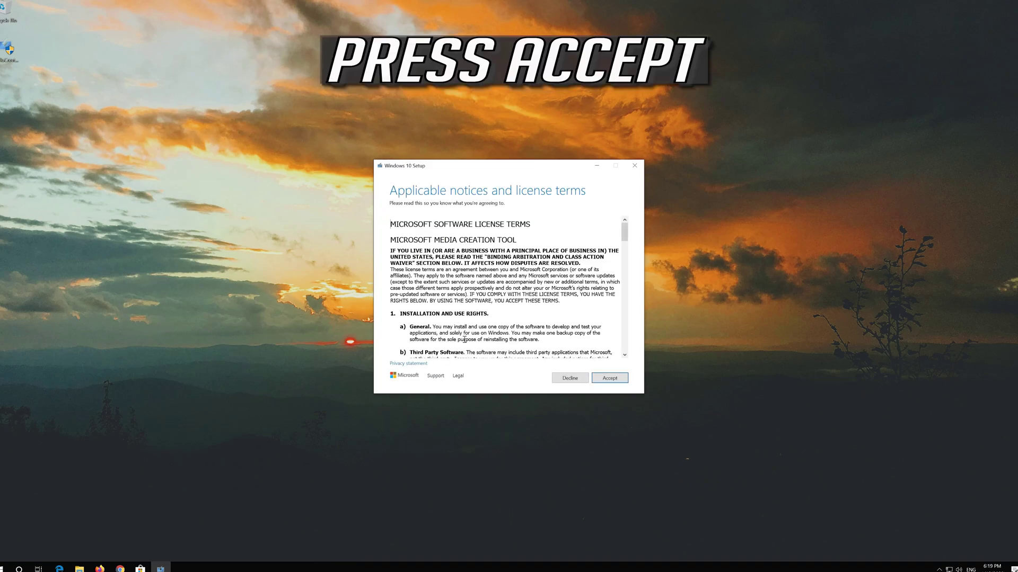
click(624, 378)
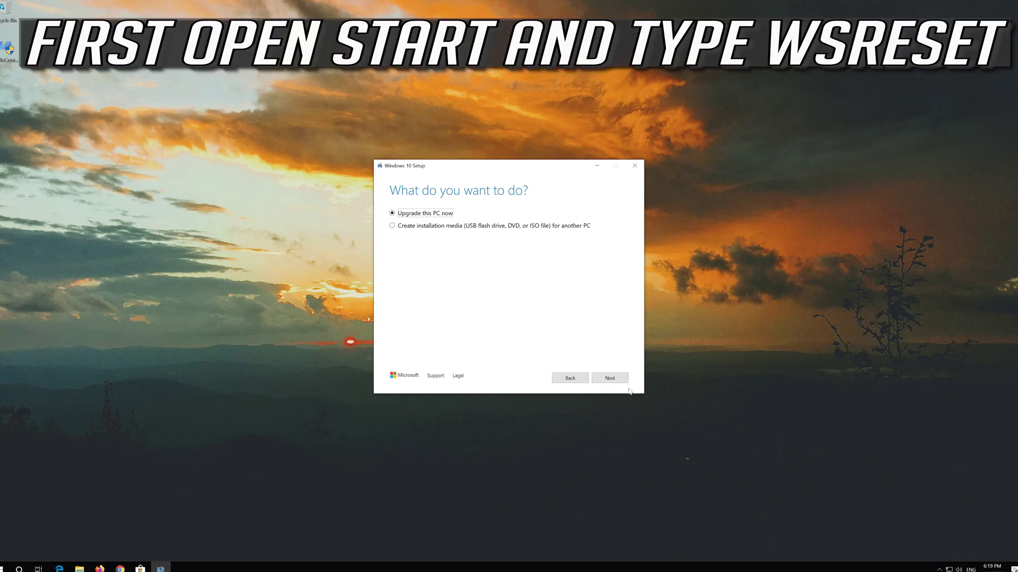
- Choose Upgrade this PC now, accept the Windows licence, and install Windows 10 Pro keeping files and apps
click(607, 381)
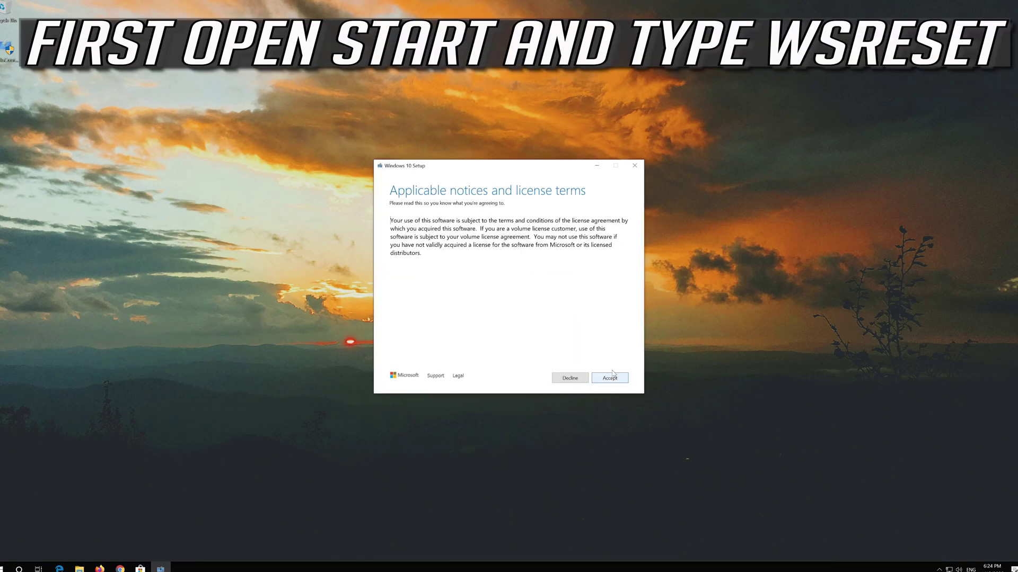
click(614, 377)
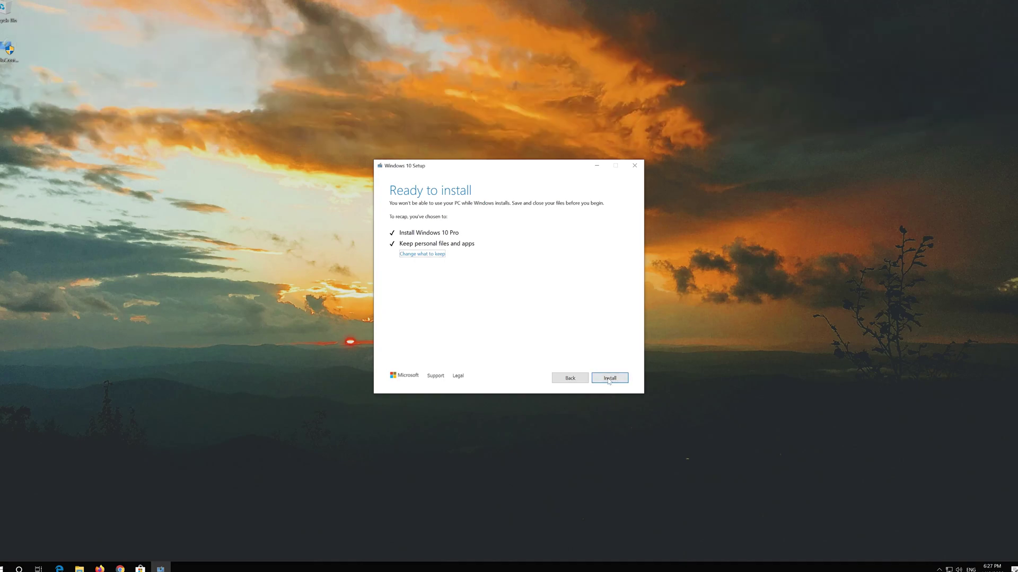
click(609, 379)
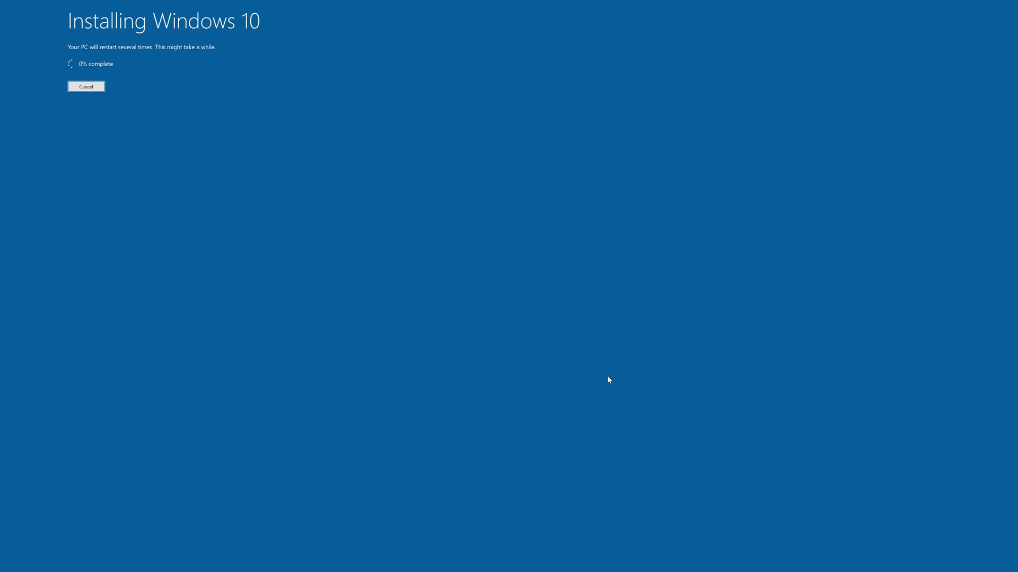